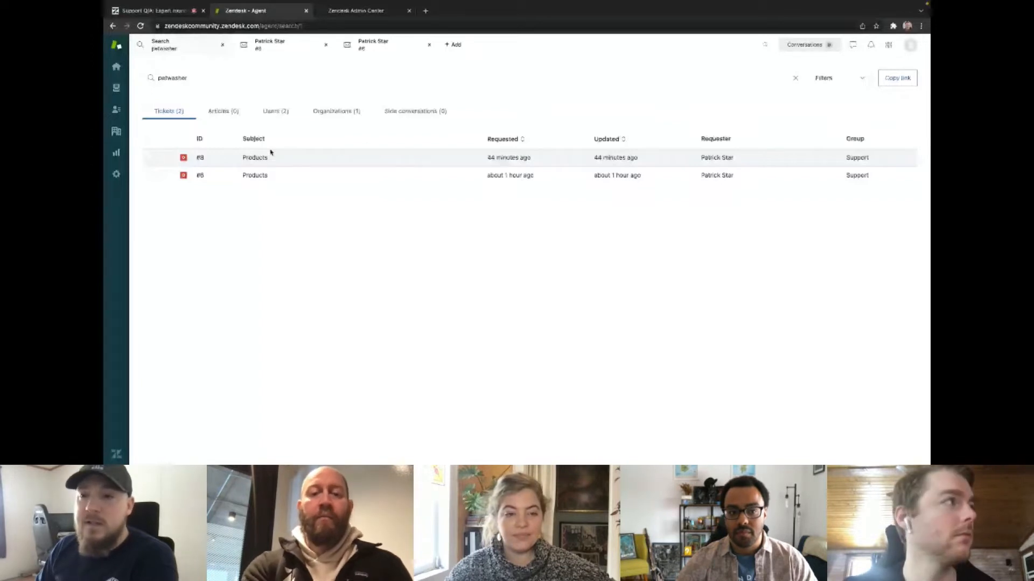
Open the Pet Washers organization from ticket #8 and examine its organization tags and mapped domain.
left_click(271, 154)
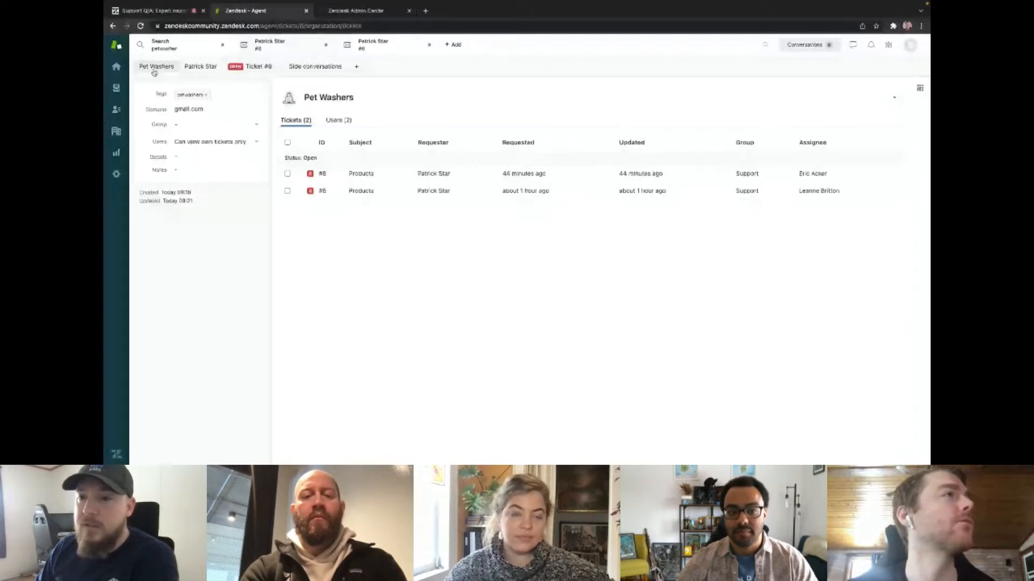
left_click(183, 100)
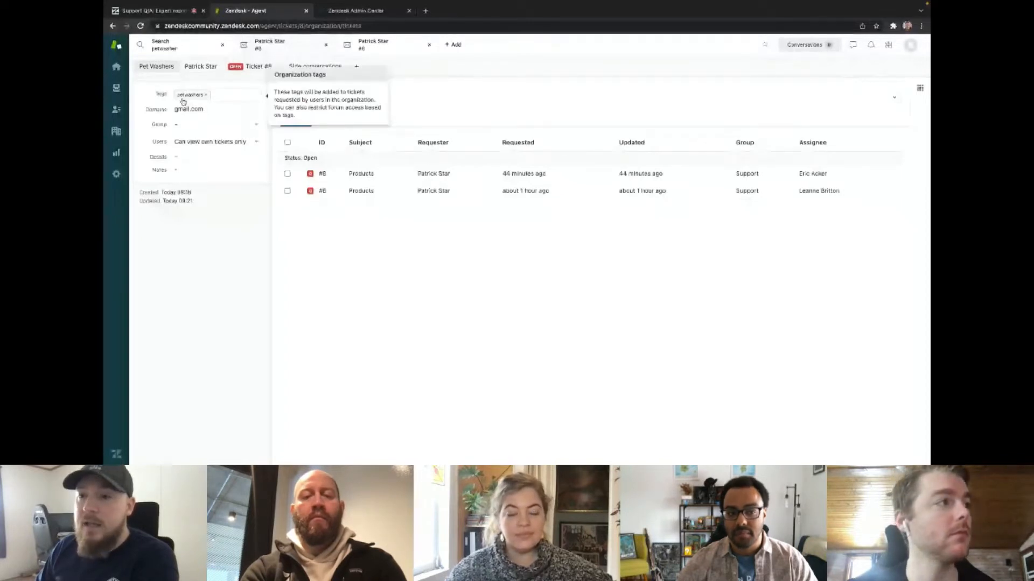
left_click(194, 111)
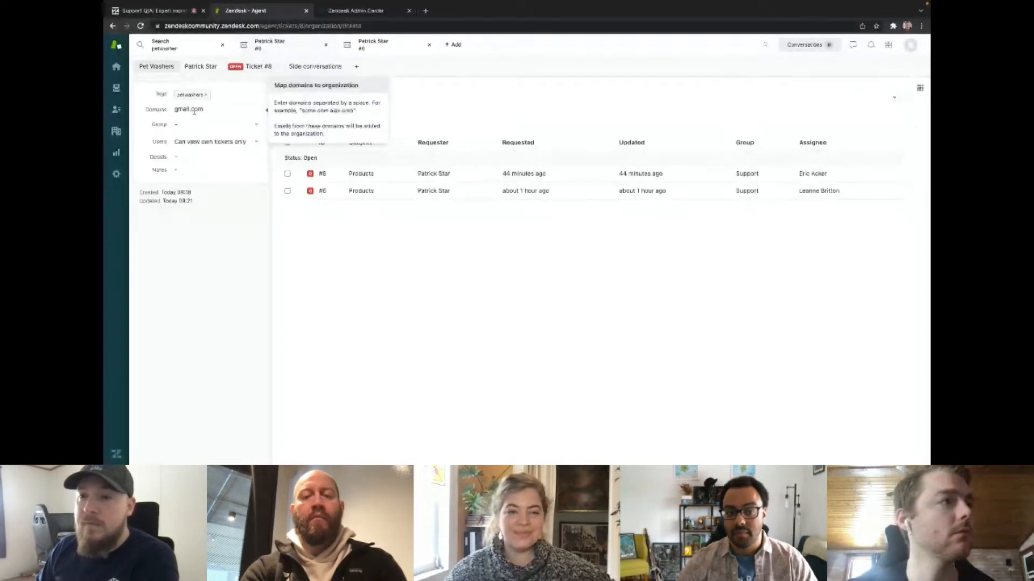
left_click(195, 100)
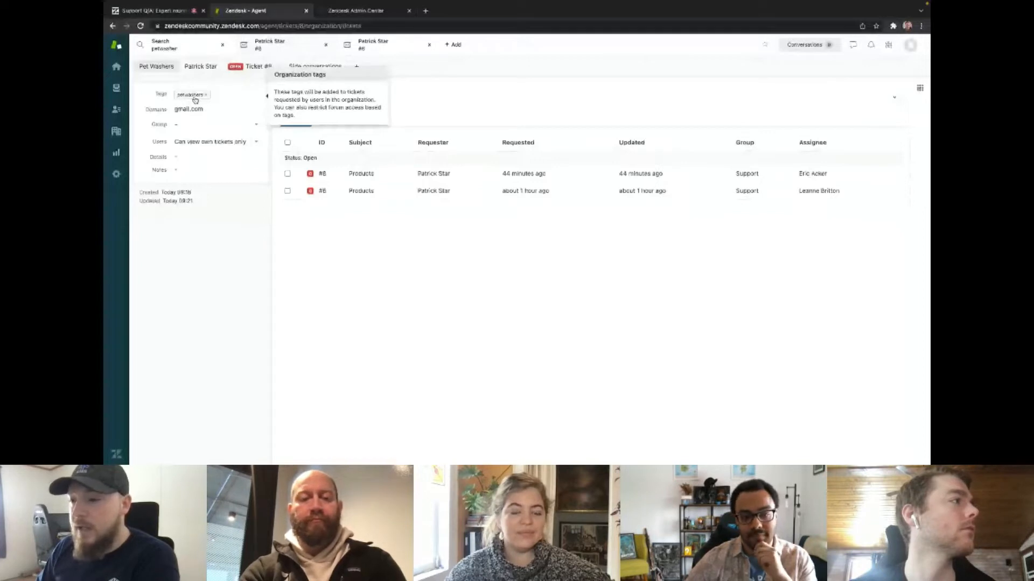
Switch to Zendesk Admin Center and review the conditions and assignee action of the VIP customer trigger.
key("ctrl+Tab")
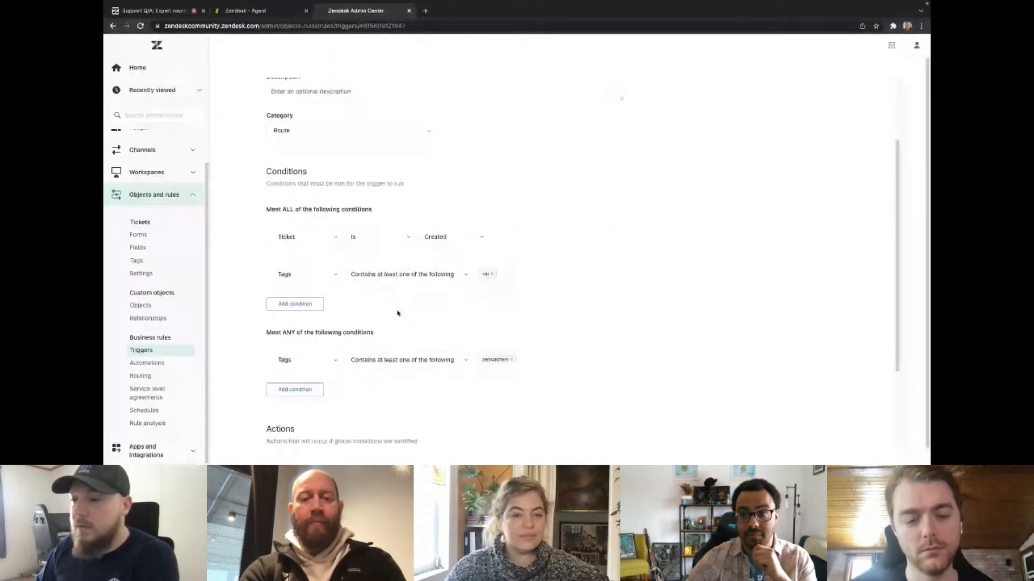
scroll(413, 312, "up", 1)
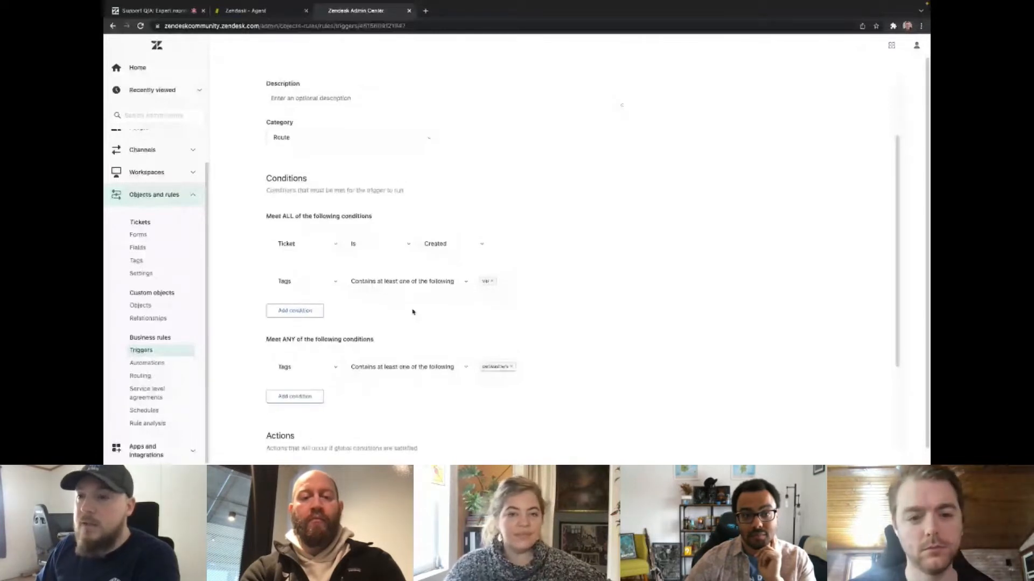
scroll(413, 312, "down", 1)
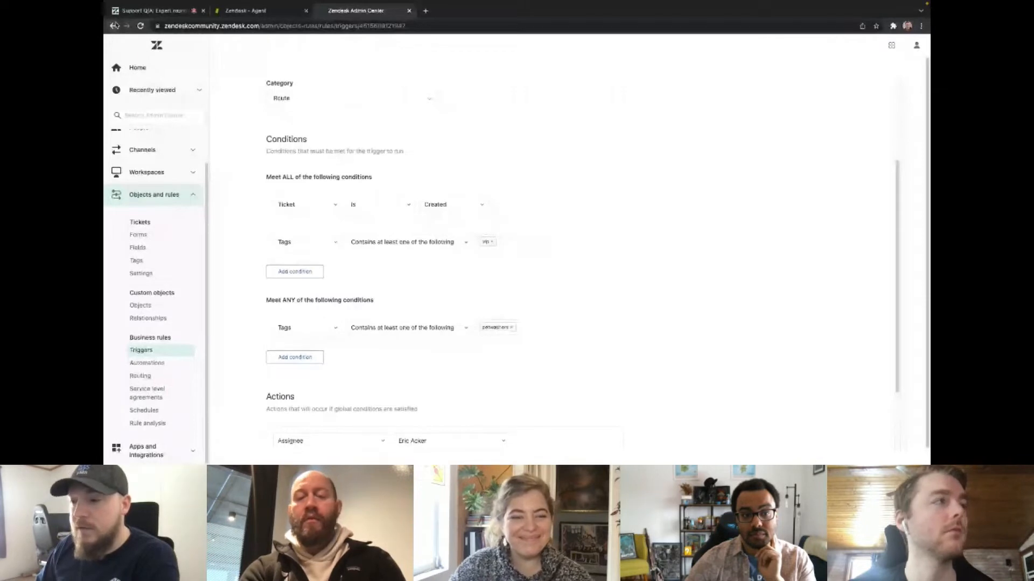
Open the PetWashers assignment trigger in the Route category, review its conditions and assignee action, and return to the trigger list.
left_click(113, 26)
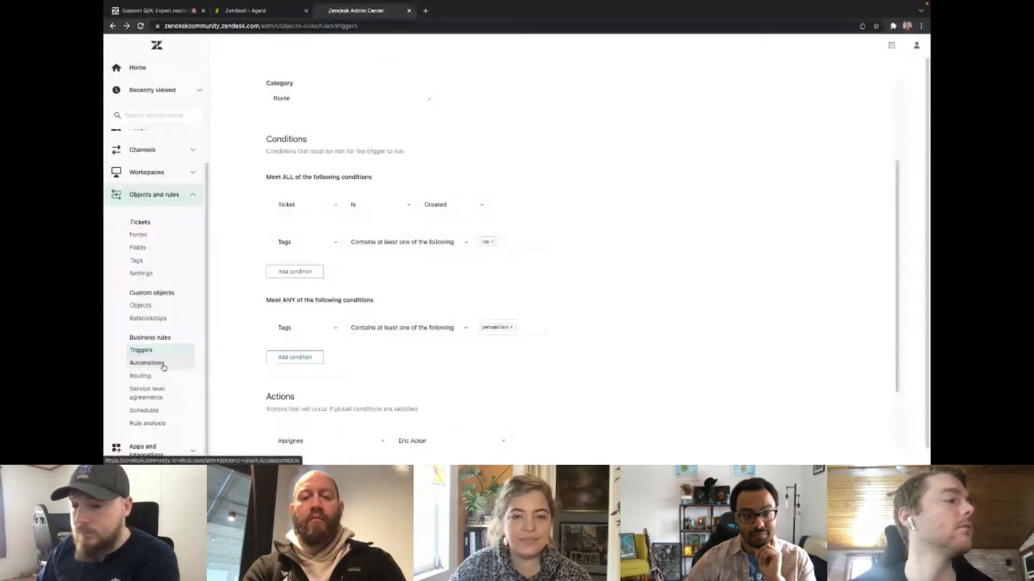
left_click(146, 351)
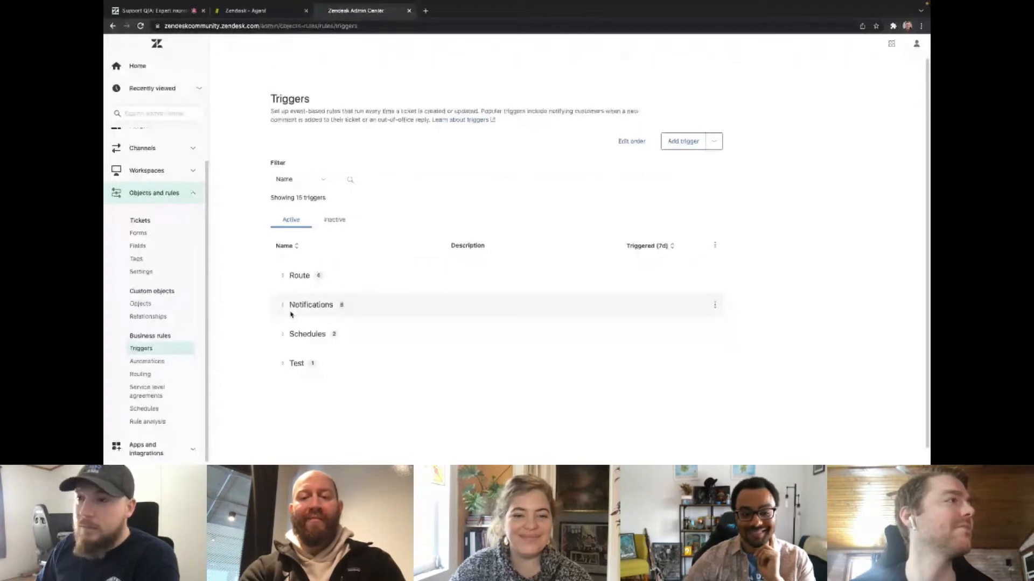
left_click(299, 276)
left_click(318, 305)
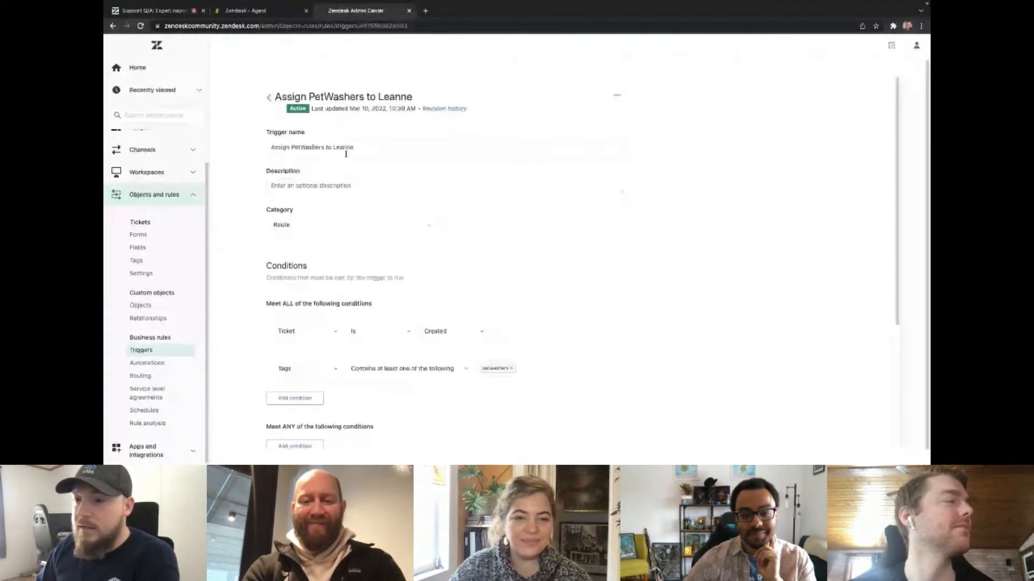
scroll(397, 221, "down", 1)
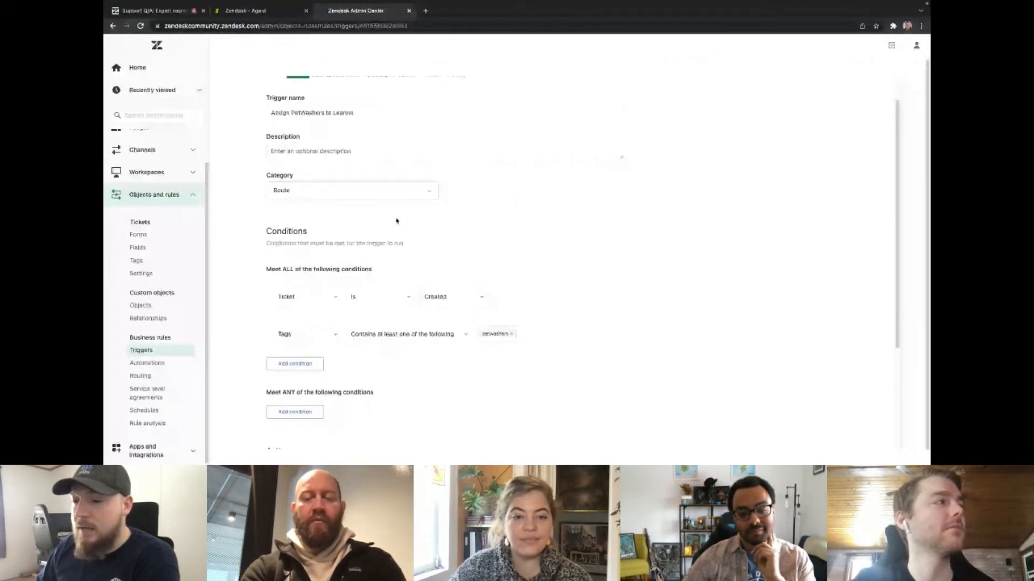
scroll(458, 357, "down", 1)
scroll(458, 357, "down", 1)
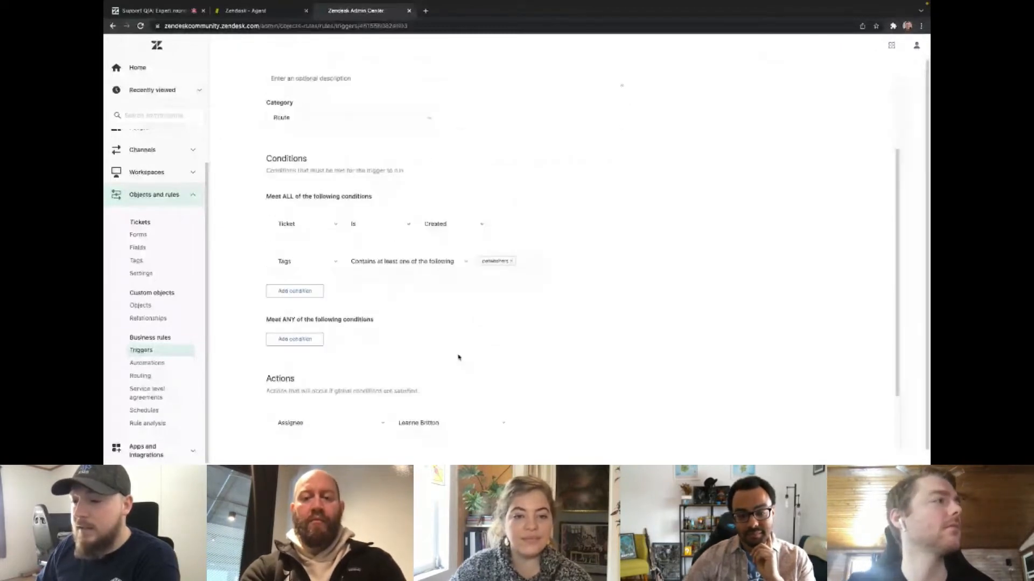
scroll(458, 358, "down", 2)
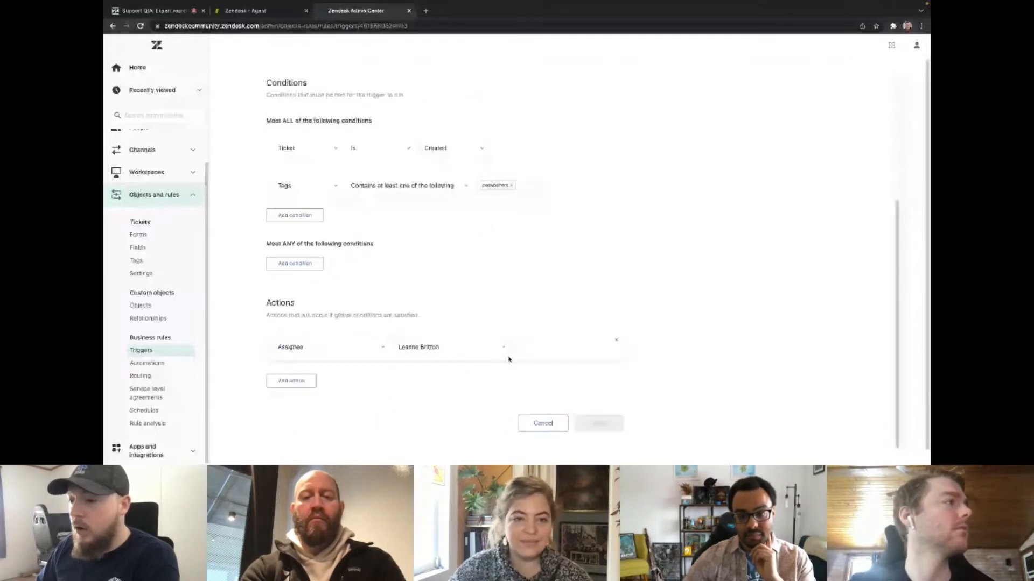
scroll(453, 238, "up", 5)
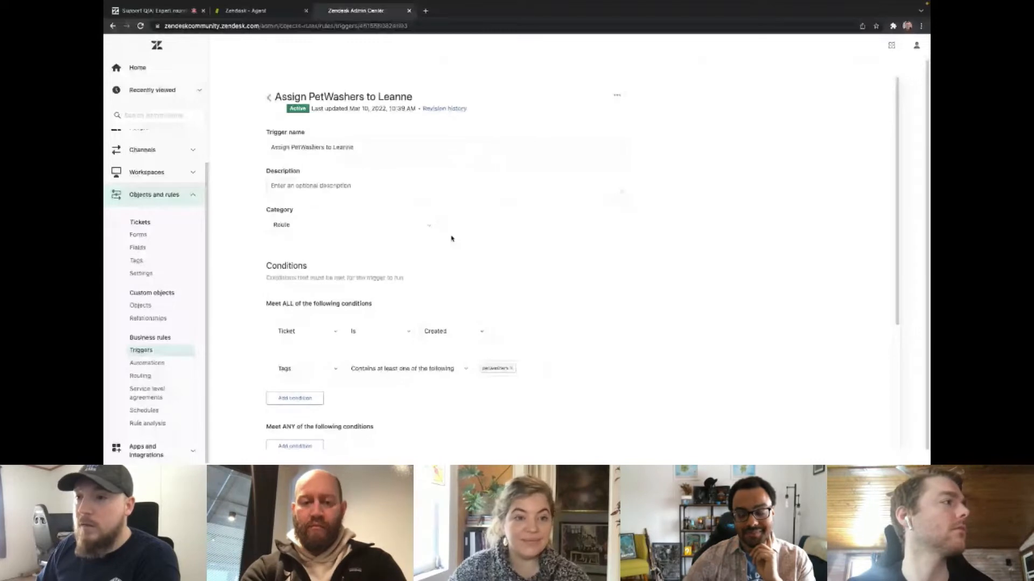
left_click(268, 96)
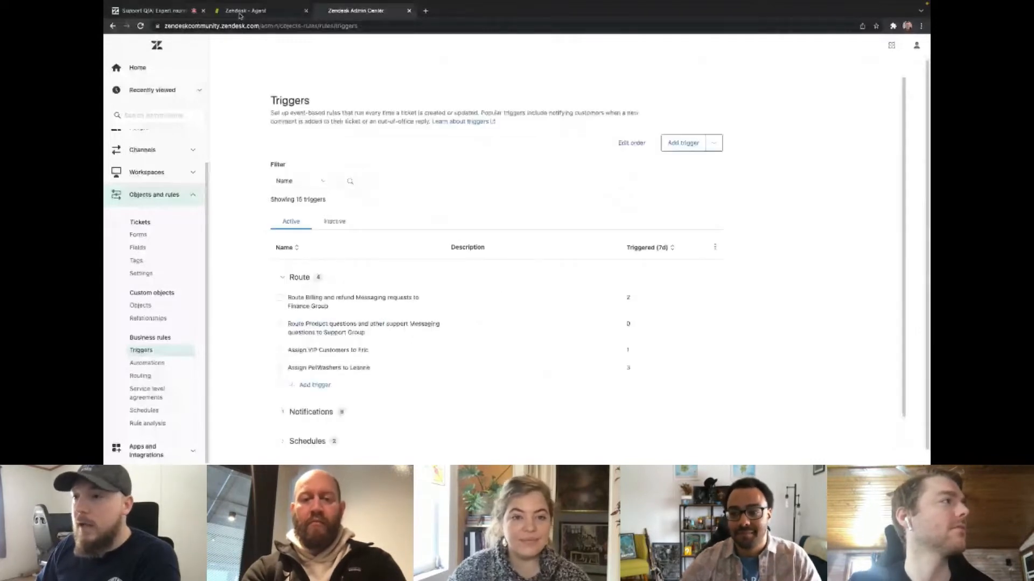
Switch to the Zendesk agent workspace and review the petwasher search results and the Pet Washers organization's tickets.
left_click(246, 10)
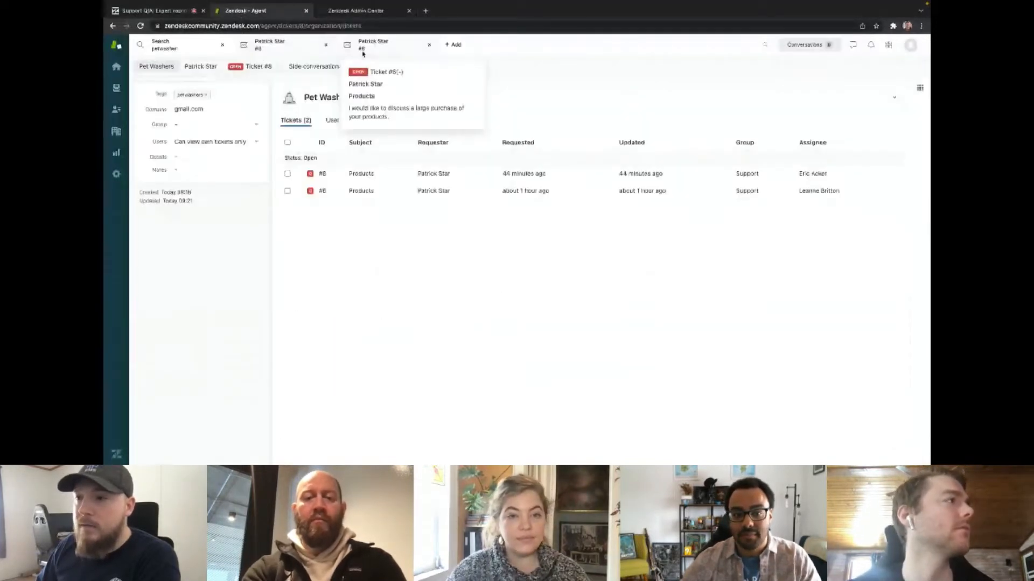
left_click(364, 47)
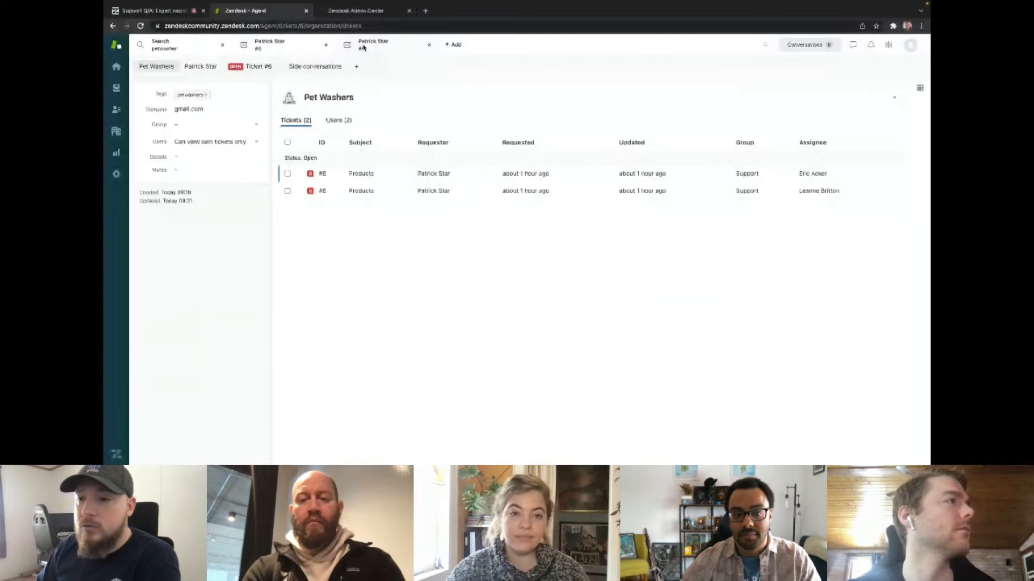
left_click(310, 46)
left_click(193, 45)
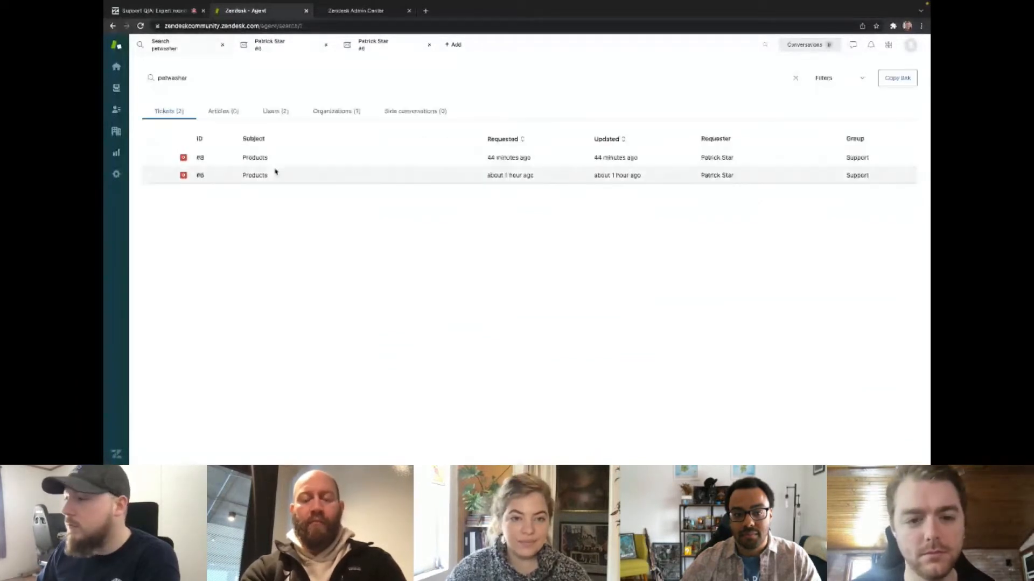
left_click(276, 35)
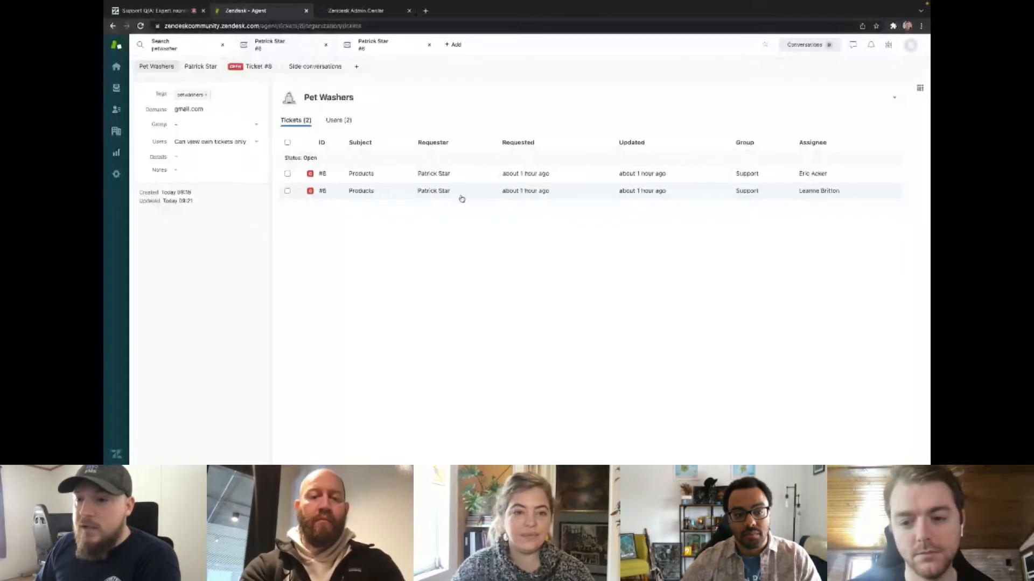
Compare the Pet Washers organization with the requester's profile, and view the assignee and tags of ticket #6.
left_click(461, 199)
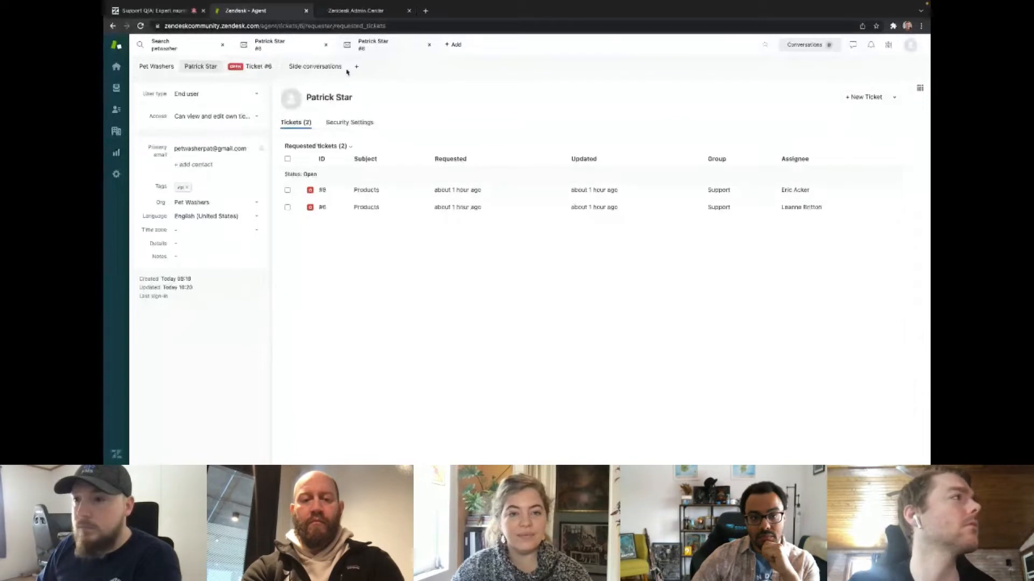
left_click(293, 47)
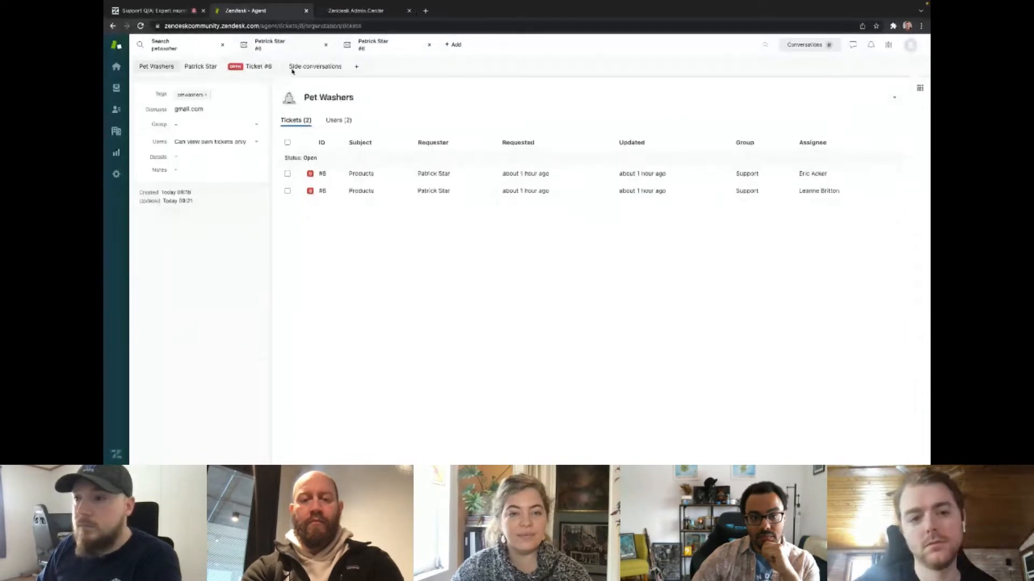
left_click(200, 66)
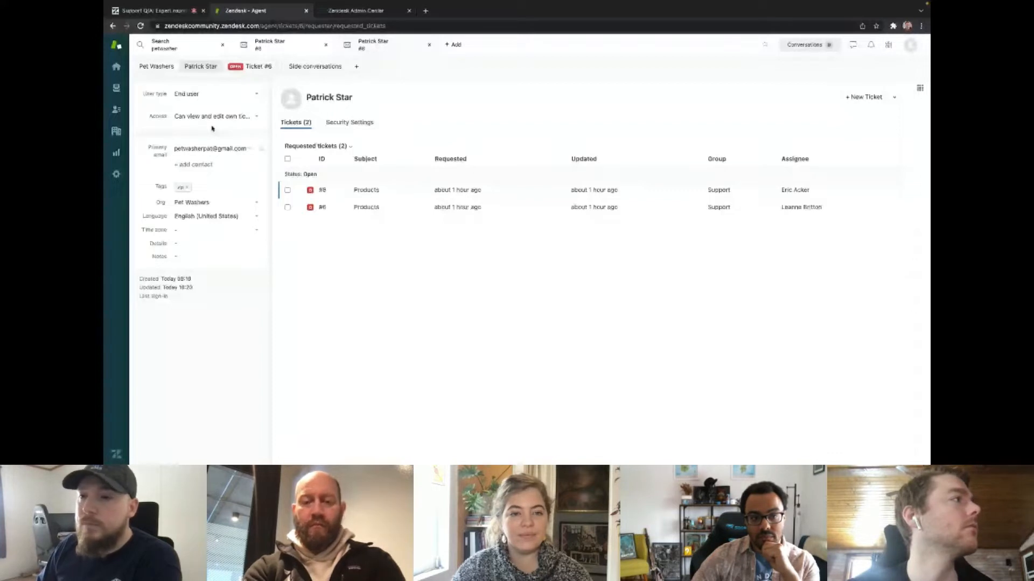
left_click(258, 66)
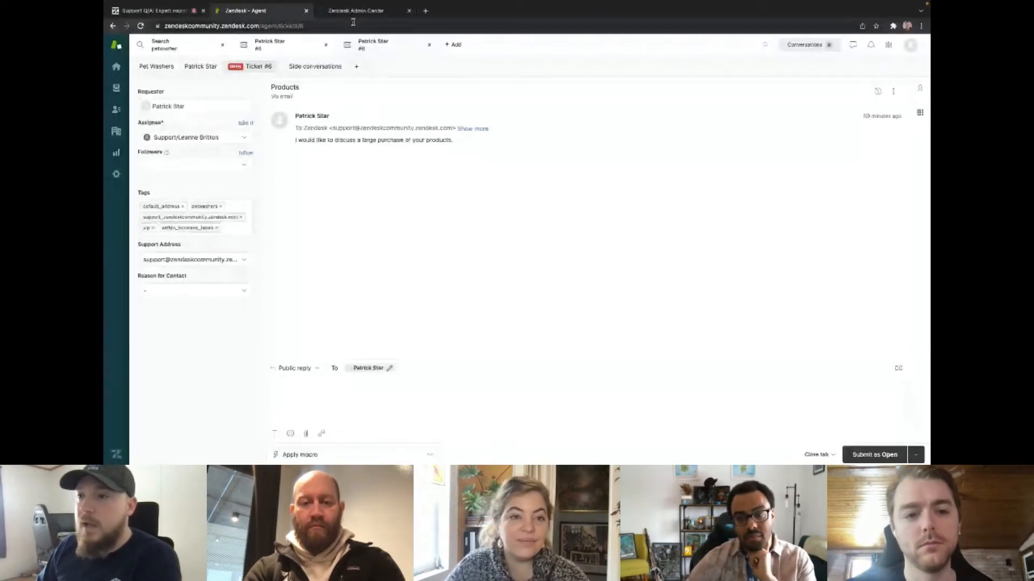
Check the order of the Route triggers in Admin Center against the assignee of ticket #6 in the agent workspace.
left_click(336, 8)
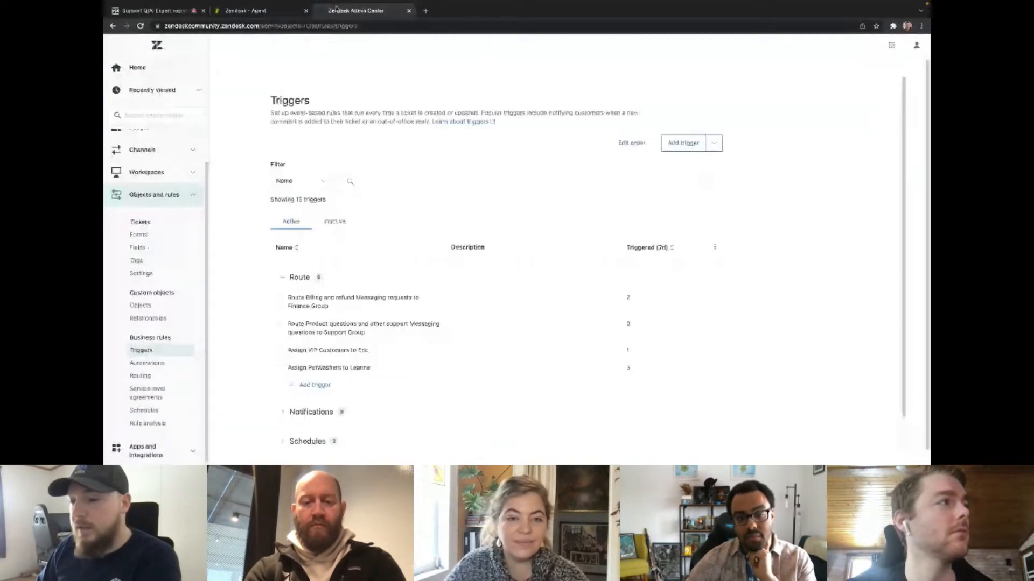
scroll(288, 305, "down", 1)
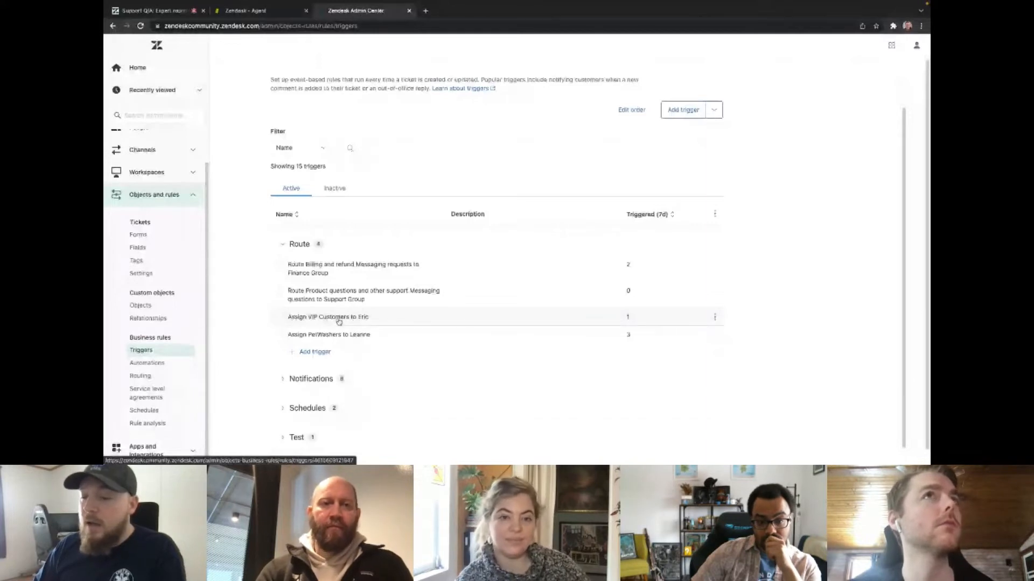
left_click(253, 11)
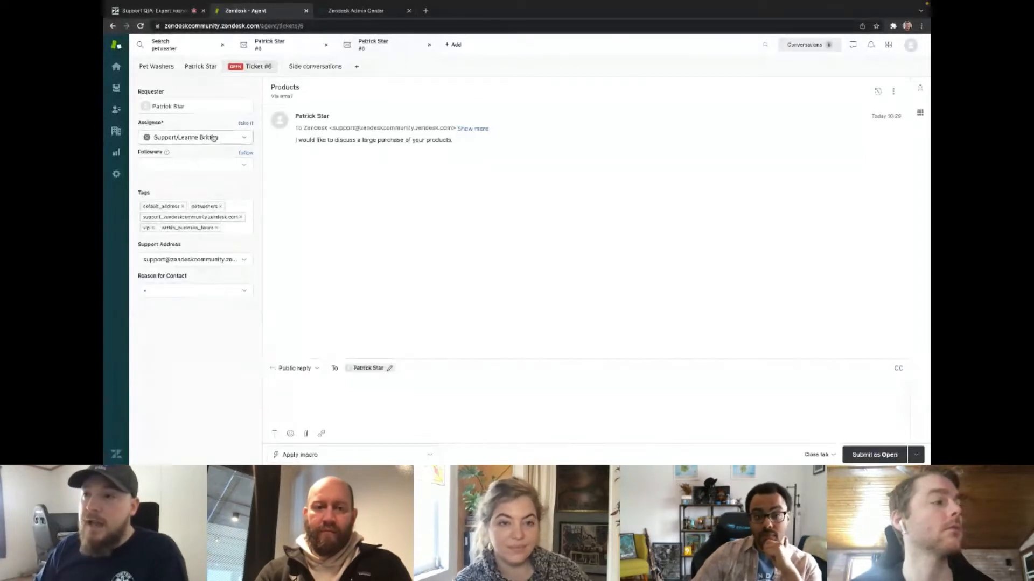
Reorder the Route triggers in Admin Center so PetWashers assignment runs before VIP customer assignment, and save the order.
left_click(356, 11)
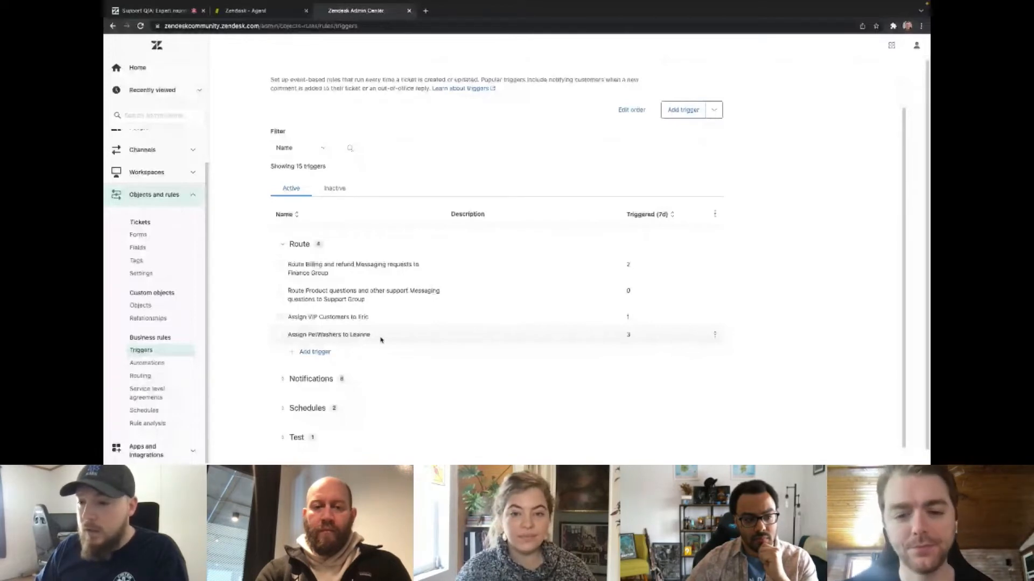
left_click(631, 110)
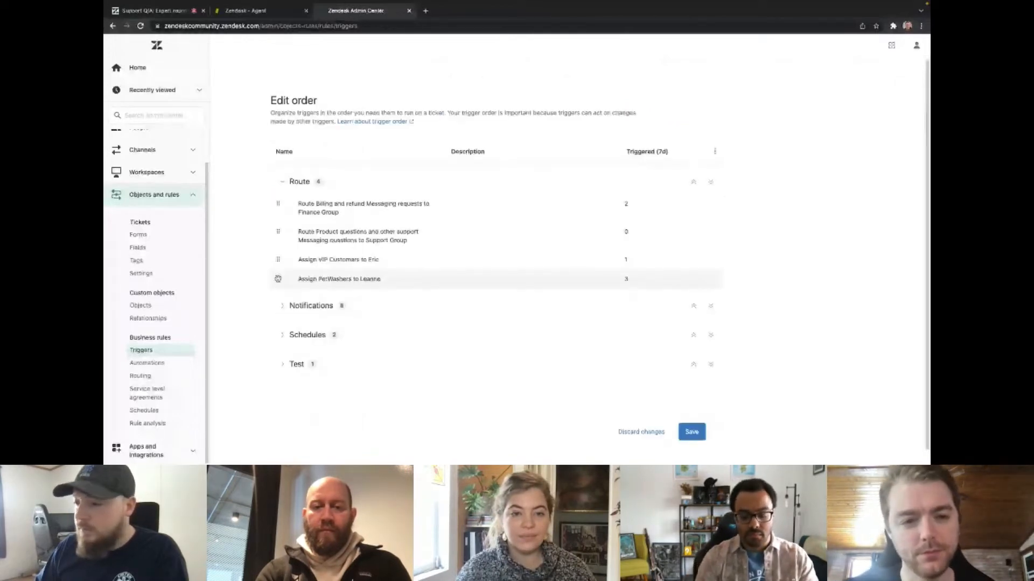
left_click_drag(278, 278, 278, 259)
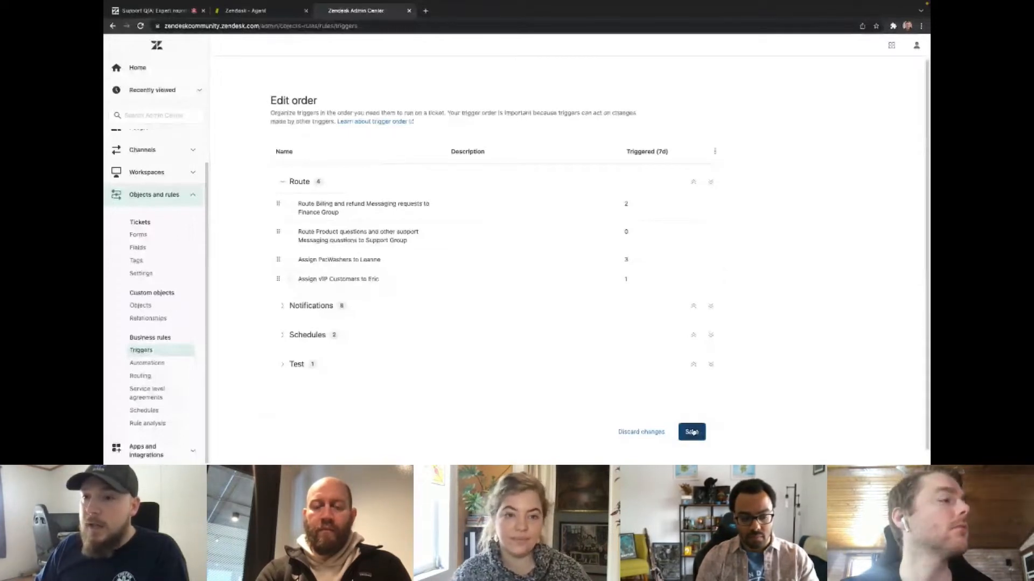
Check the assignee and tags of ticket #8 in the agent workspace, and revisit the PetWashers assignment trigger in Admin Center.
left_click(246, 10)
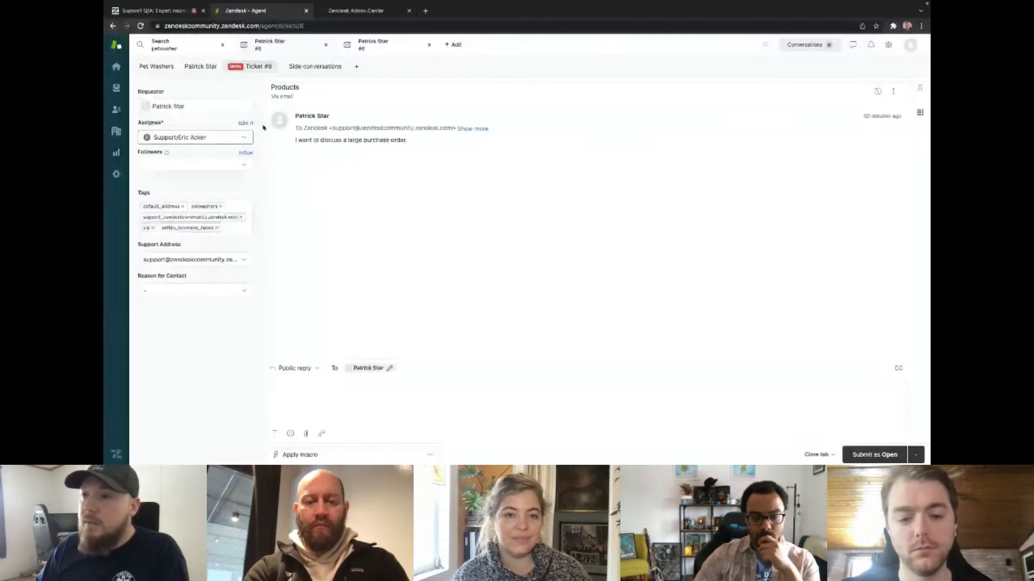
key("ctrl+Tab")
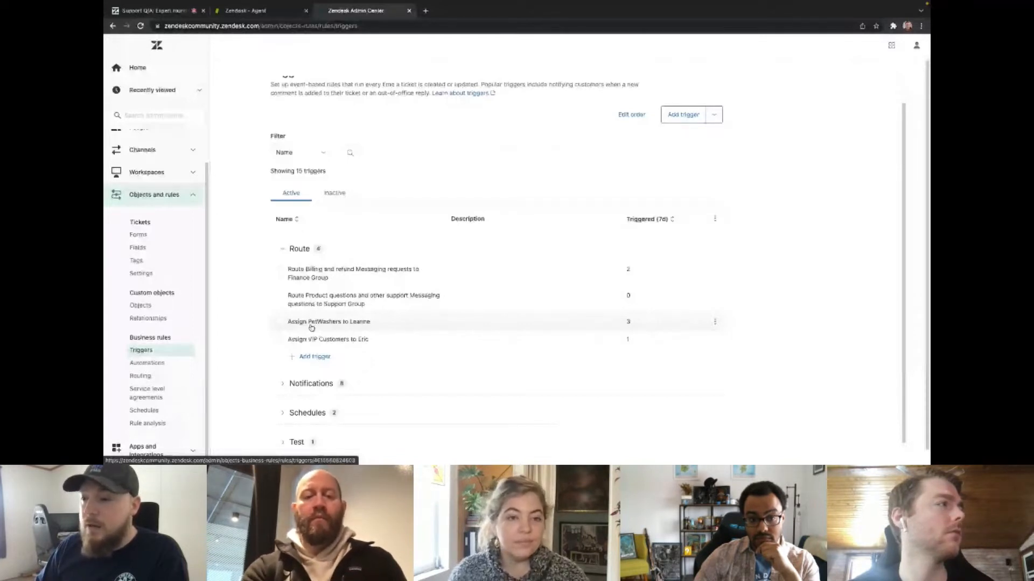
left_click(311, 326)
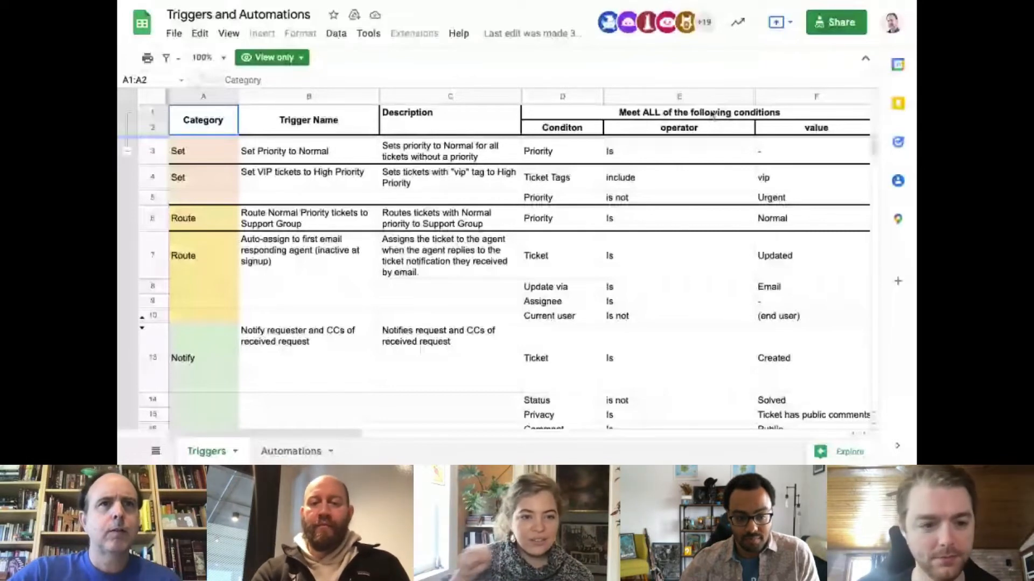
Unhide rows 11 and 12 between rows 10 and 13 of the Triggers sheet, and inspect them at 200% zoom.
left_click(149, 316)
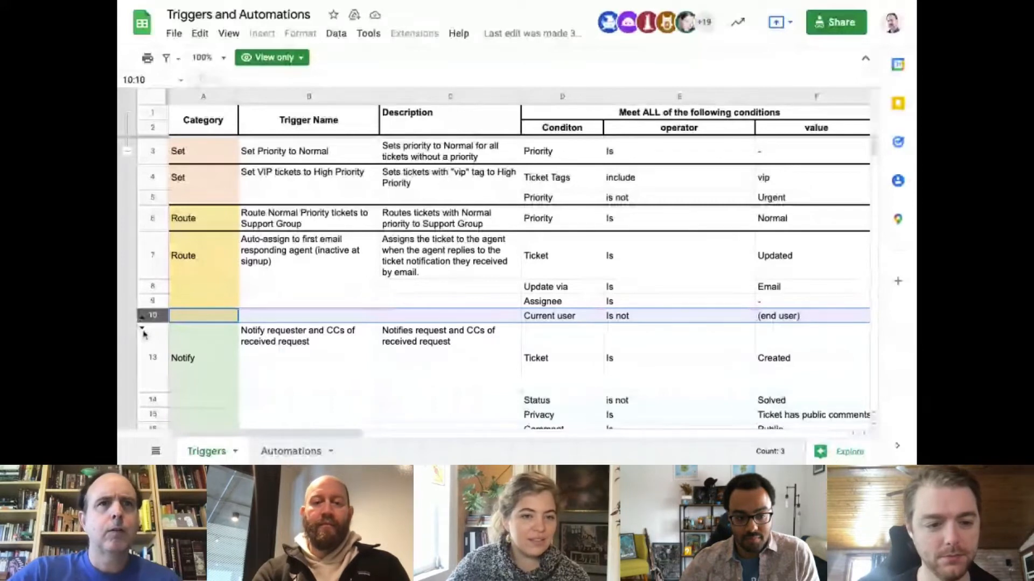
left_click(153, 353, "shift")
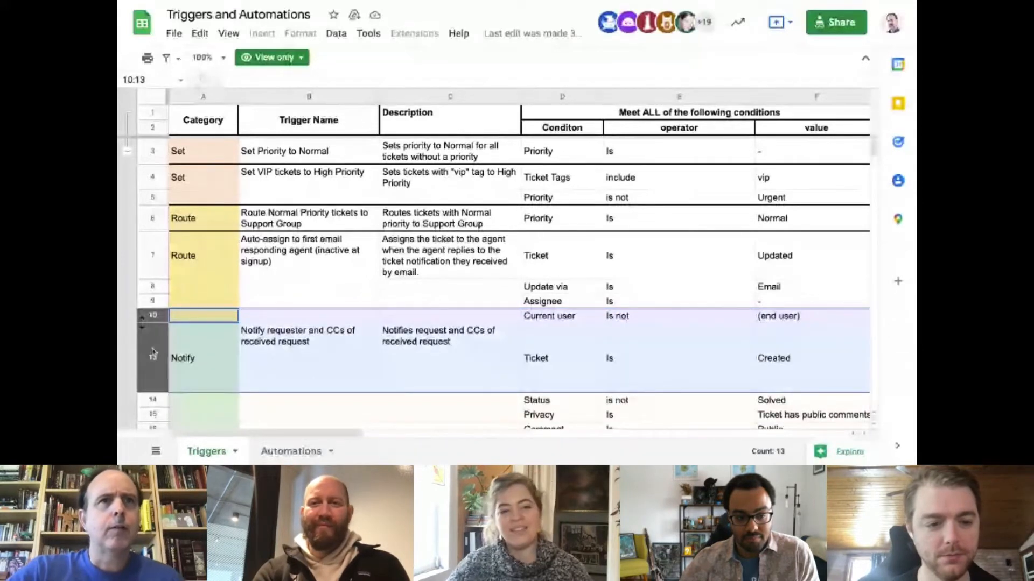
left_click(141, 321)
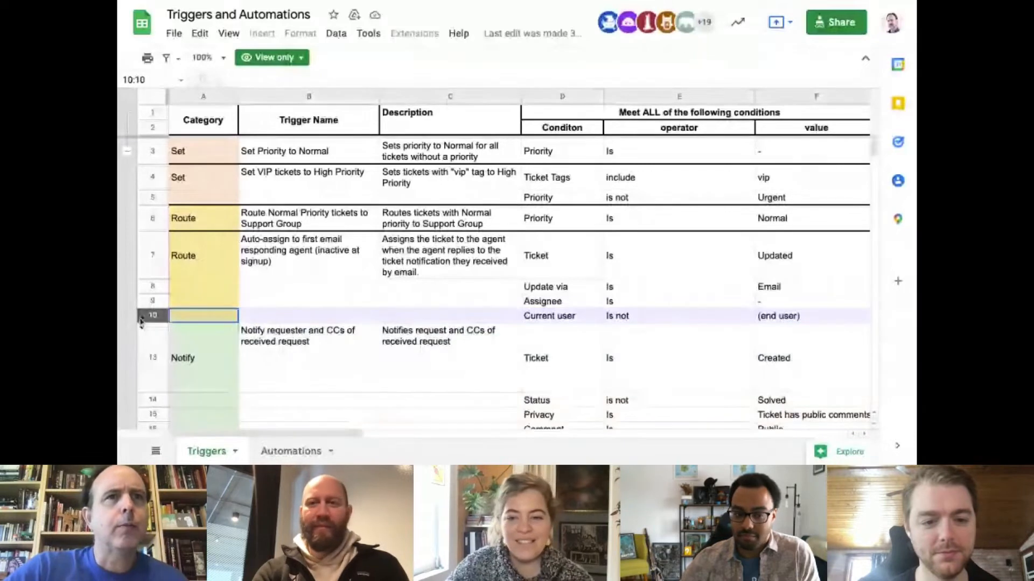
left_click(141, 319)
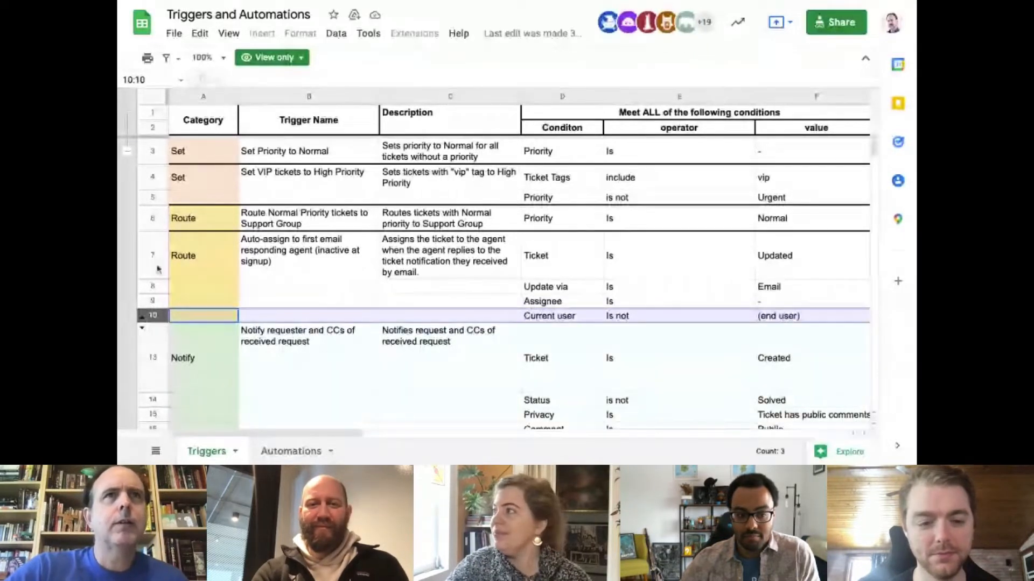
left_click(204, 57)
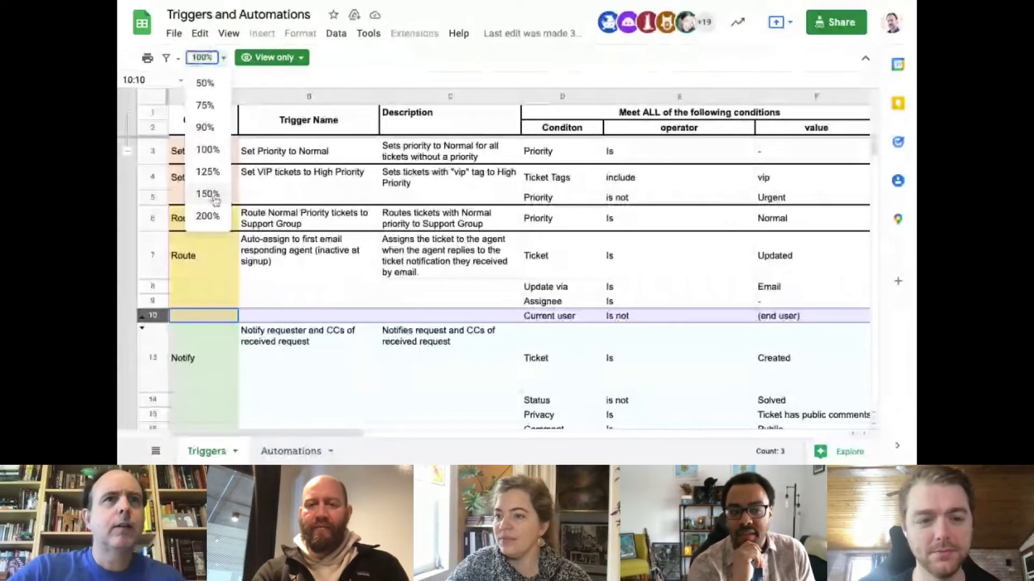
left_click(207, 216)
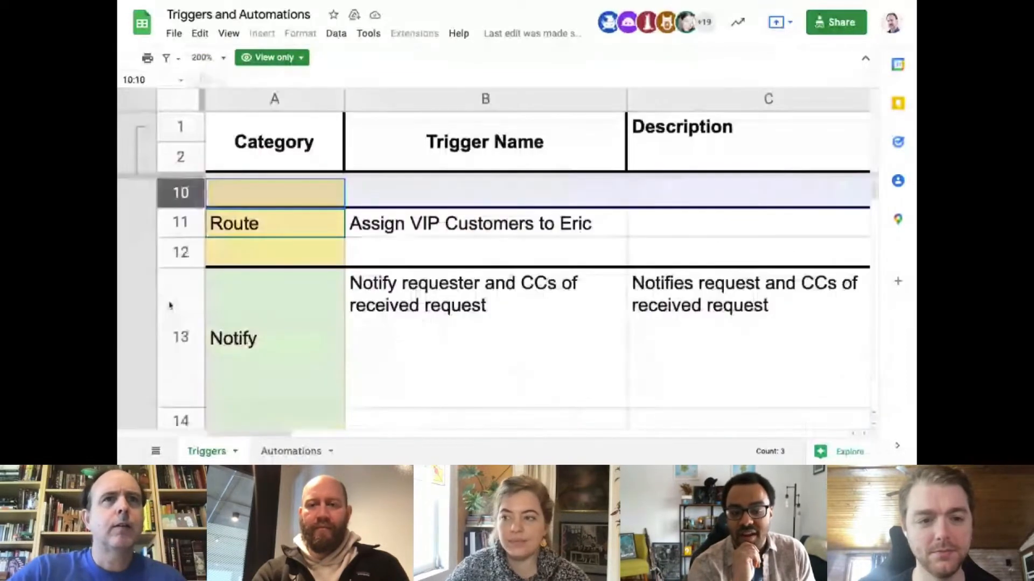
scroll(170, 305, "up", 3)
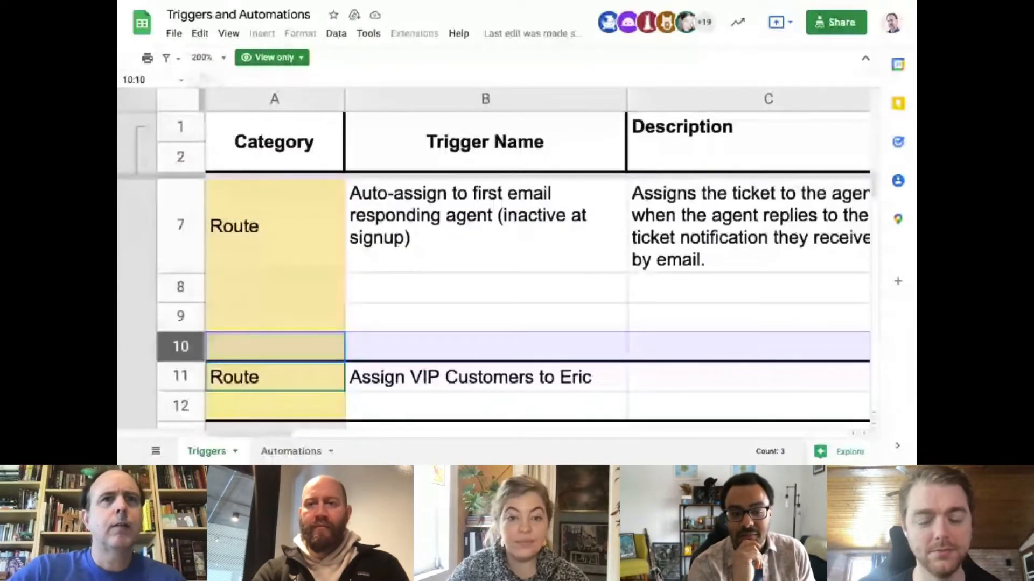
scroll(198, 383, "down", 2)
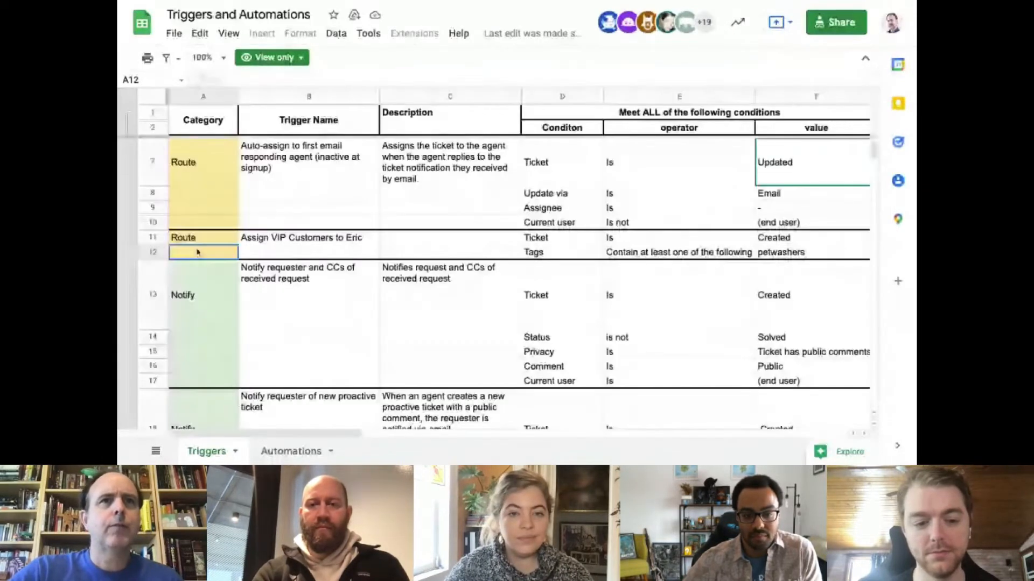
Review the VIP customers assignment trigger across rows 11 and 12, and highlight its ordering note in cells N12 to R12.
left_click_drag(152, 237, 153, 252)
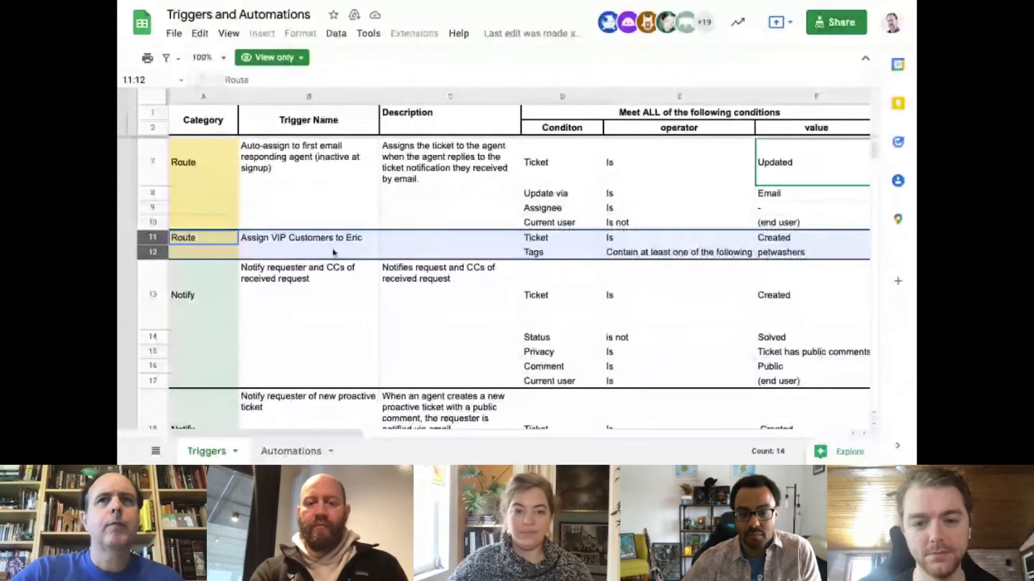
scroll(334, 252, "right", 5)
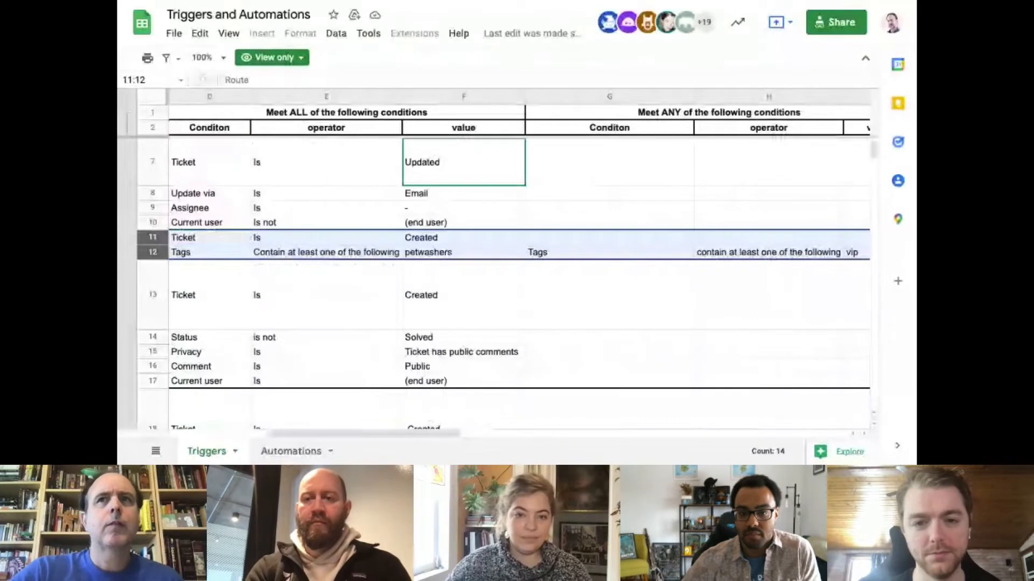
scroll(351, 248, "right", 10)
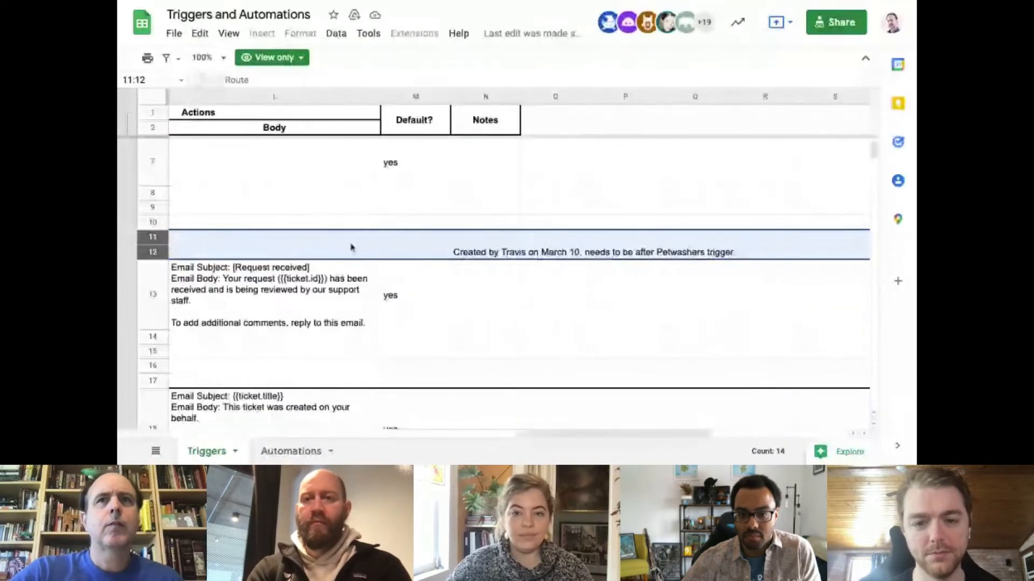
left_click(496, 256)
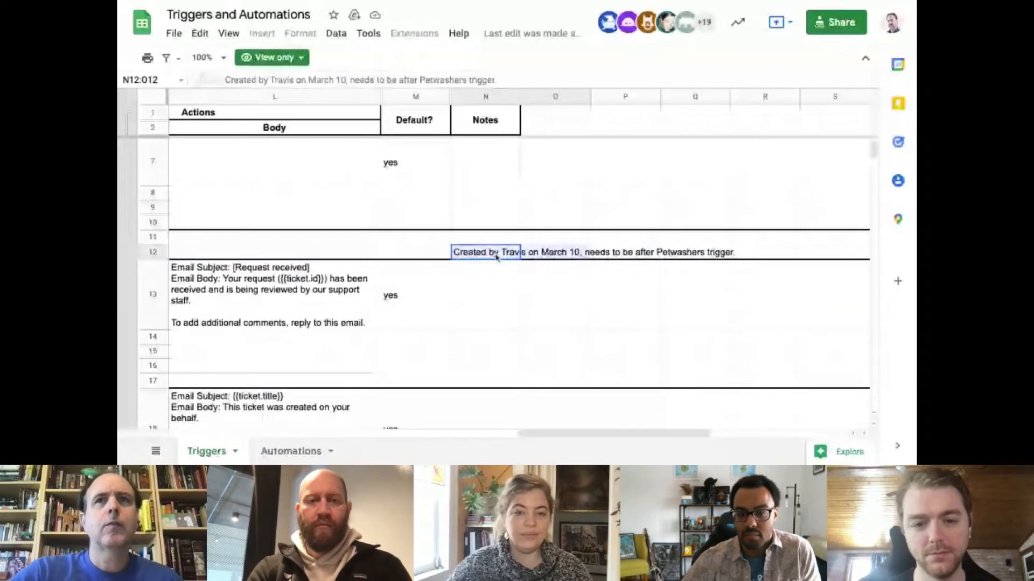
left_click_drag(496, 257, 775, 253)
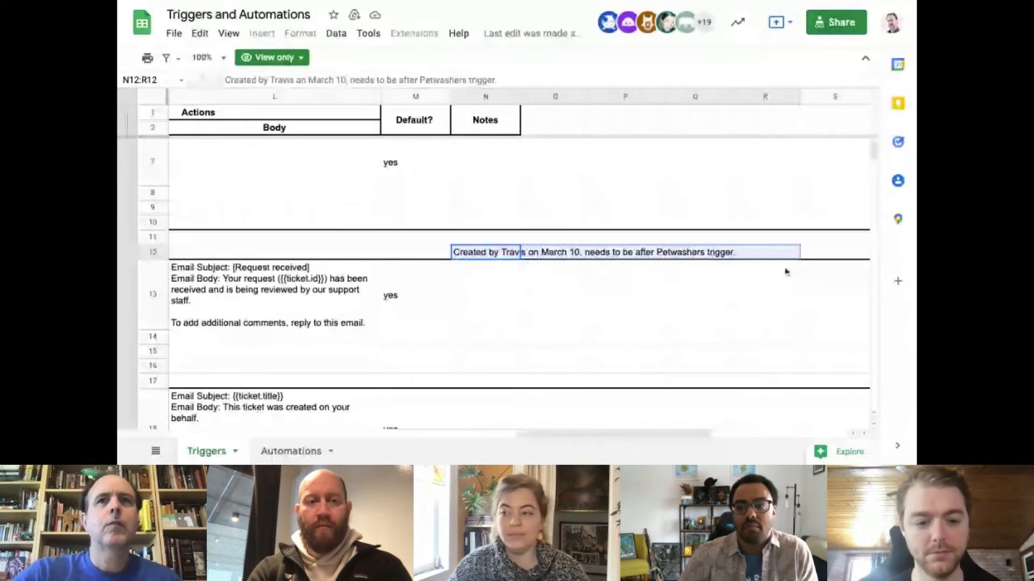
Enlarge the sheet view to 125% to read the note about the VIP trigger's position relative to the Petwashers trigger.
left_click(209, 58)
left_click(207, 171)
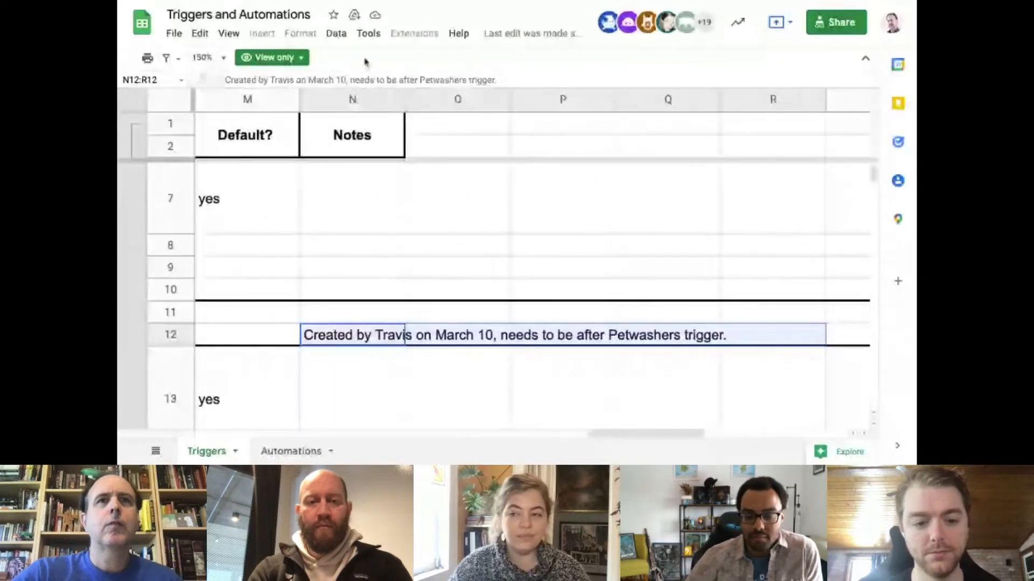
left_click(222, 59)
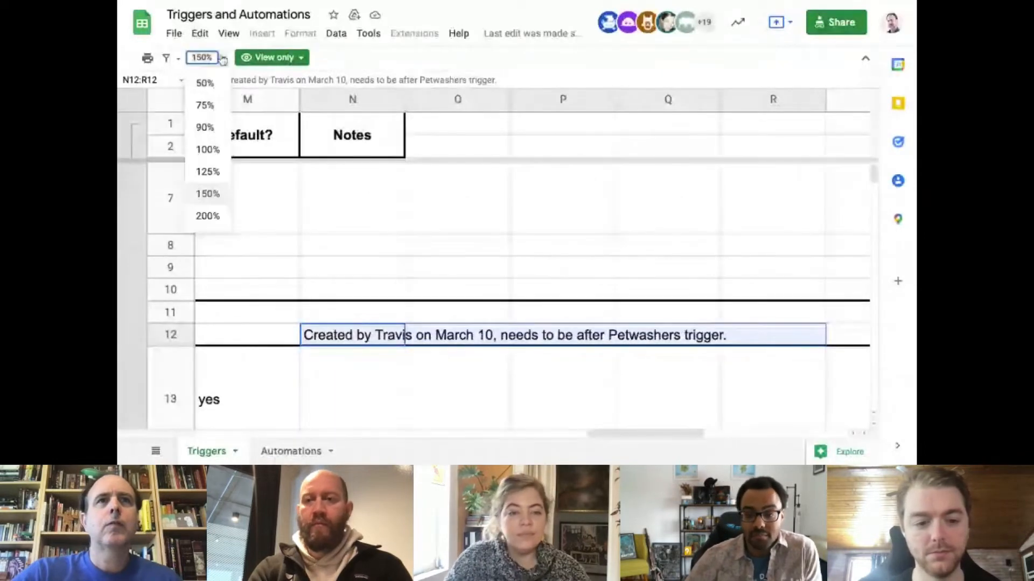
left_click(208, 171)
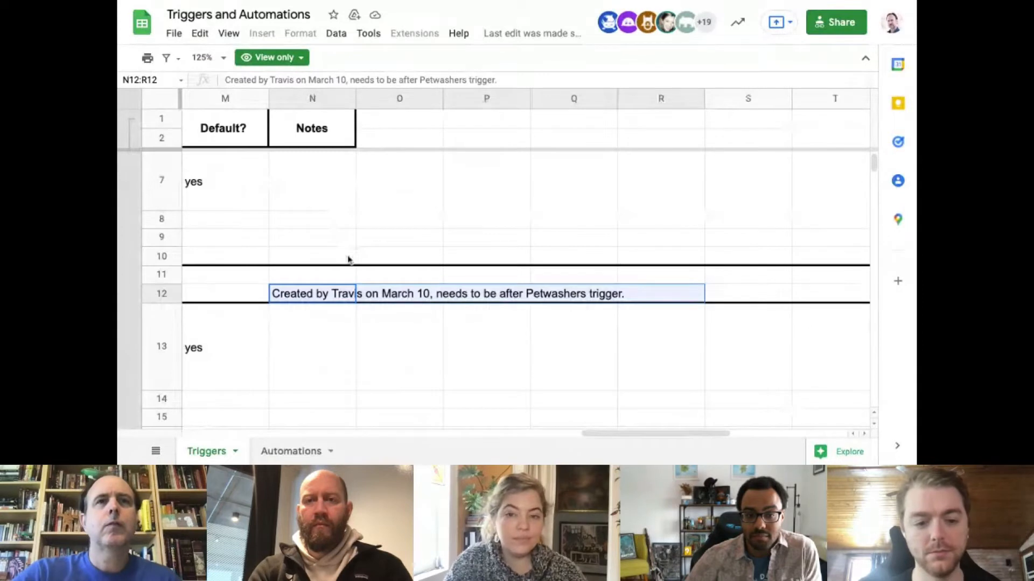
Look back over the VIP trigger's action, conditions and name as far as the Category column, and restore the zoom to 100%.
scroll(348, 260, "left", 3)
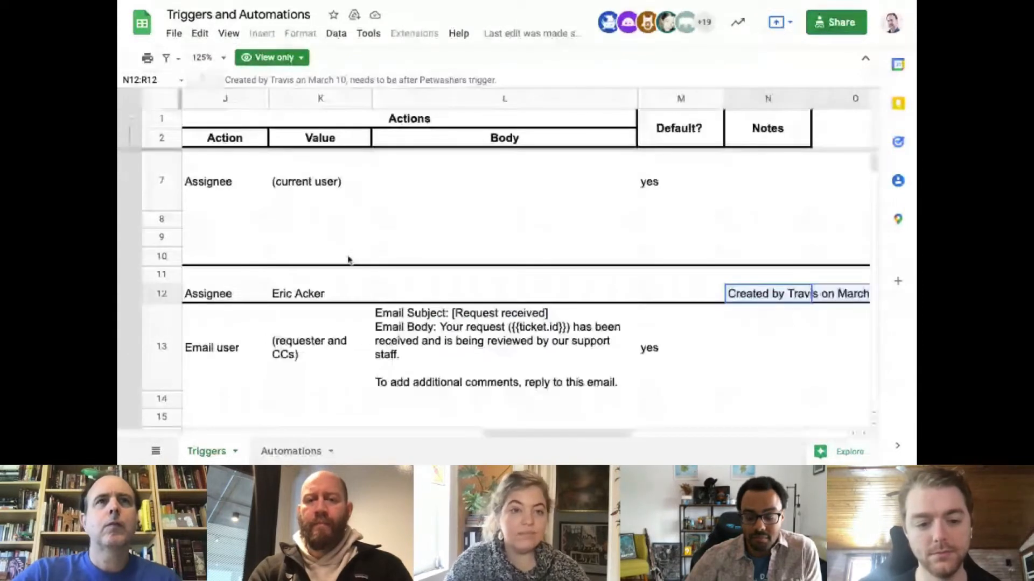
scroll(349, 260, "left", 5)
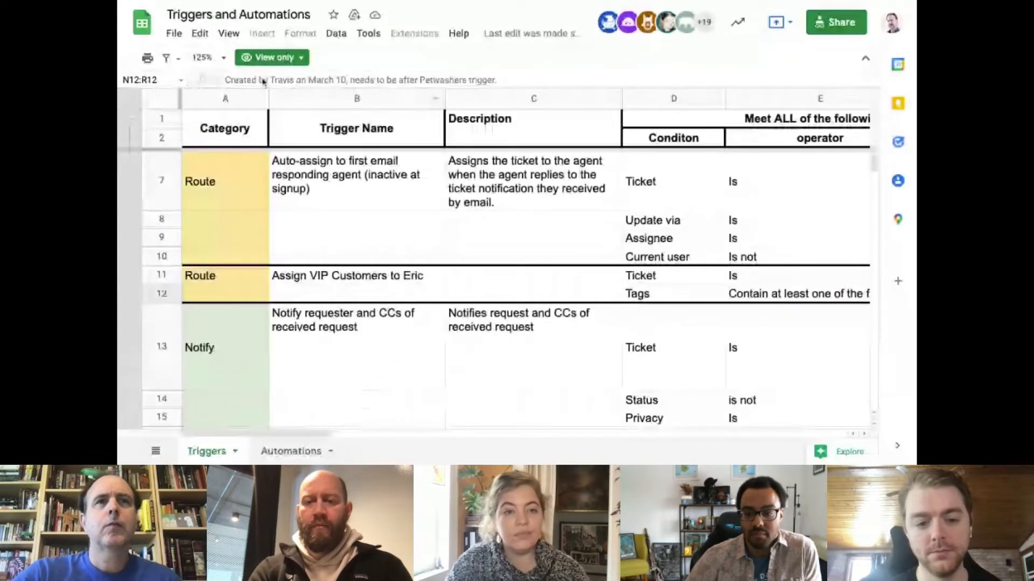
left_click(208, 57)
left_click(208, 156)
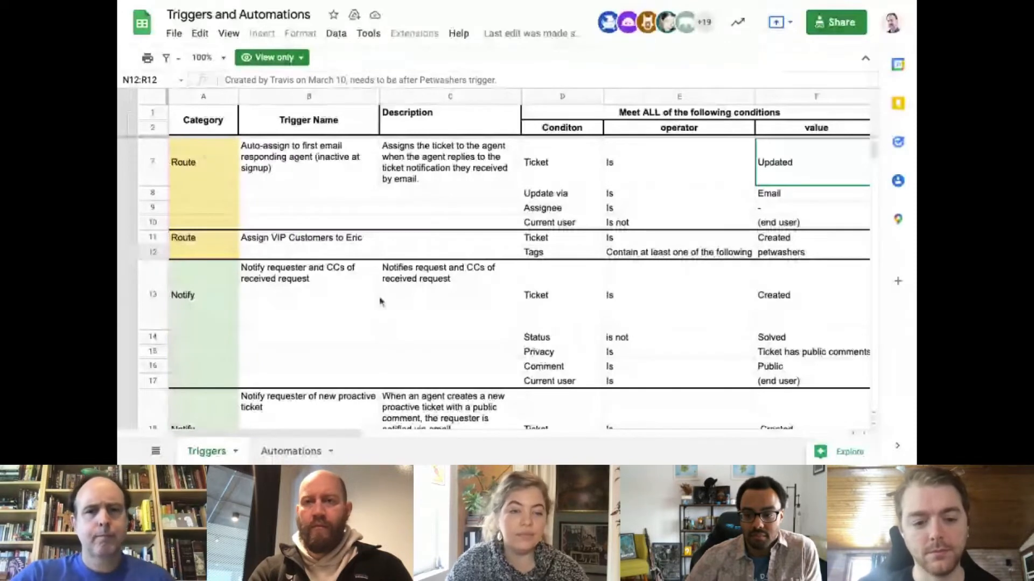
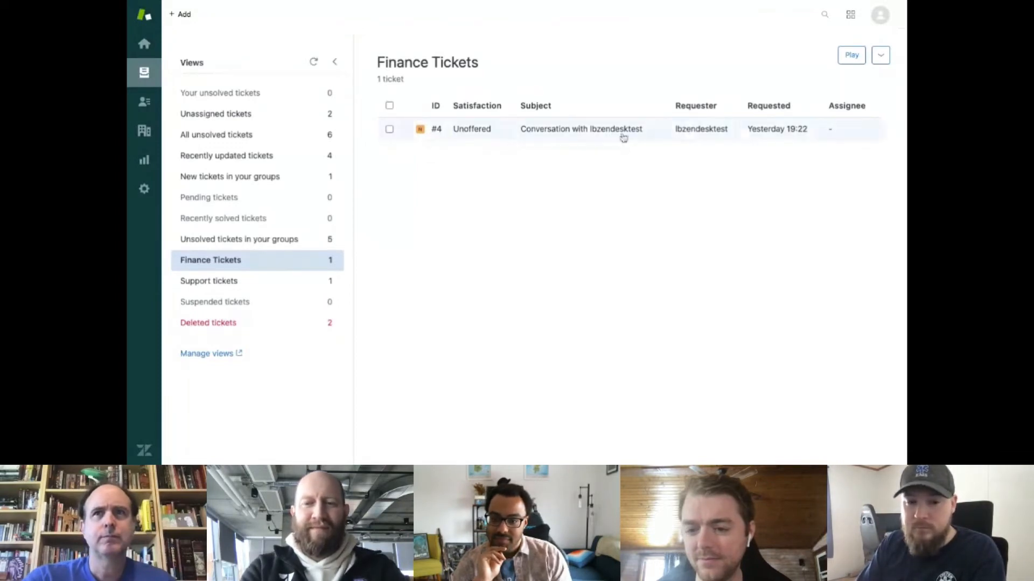
Dismiss the Admin Center introduction, open the Triggers page under business rules, and expand the Route category.
mouse_move(623, 137)
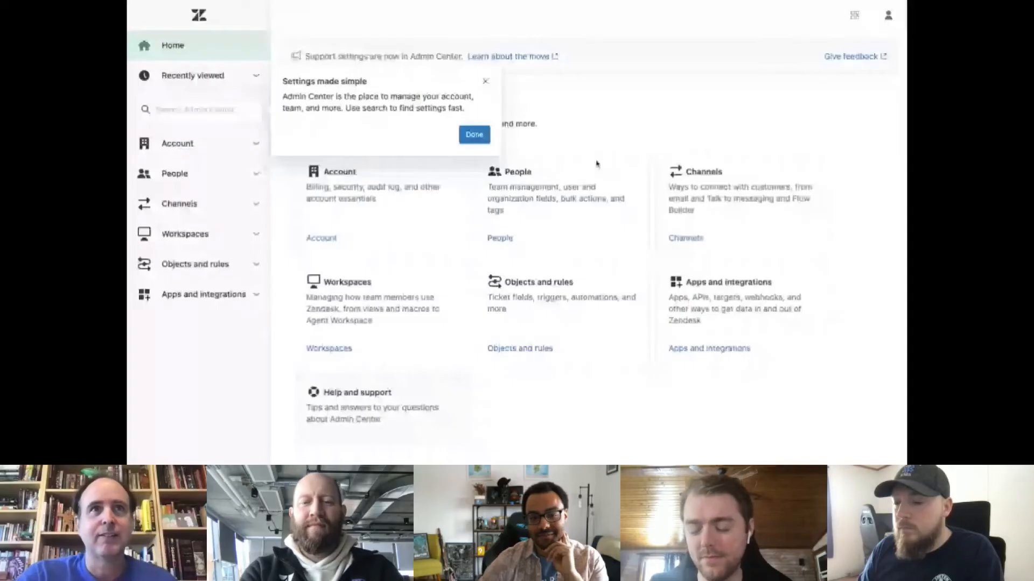
left_click(474, 139)
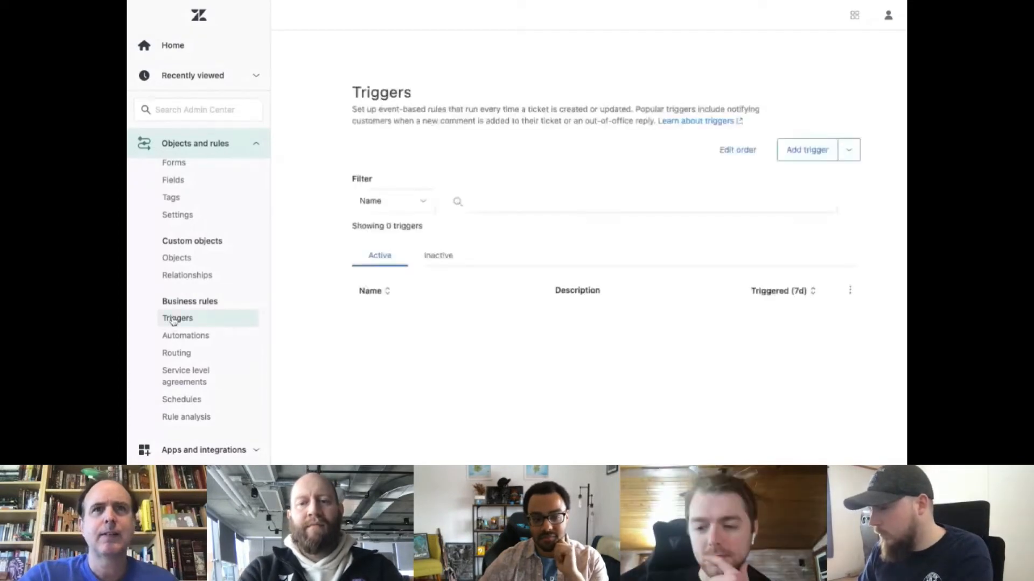
left_click(173, 320)
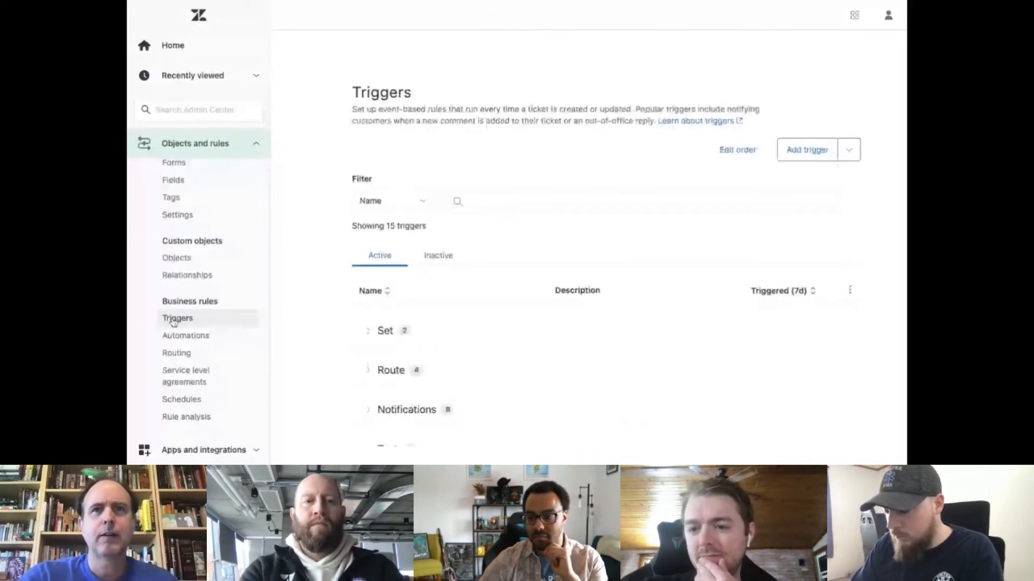
left_click(391, 370)
scroll(595, 258, "down", 3)
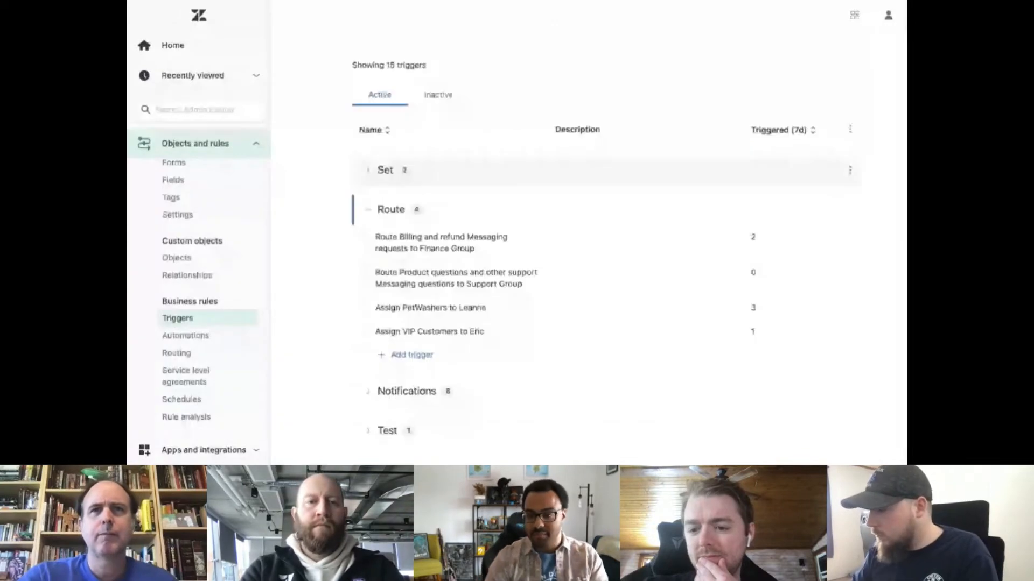
Open the trigger routing product and other support Messaging questions to the Support Group, and review its conditions and action.
left_click(572, 279)
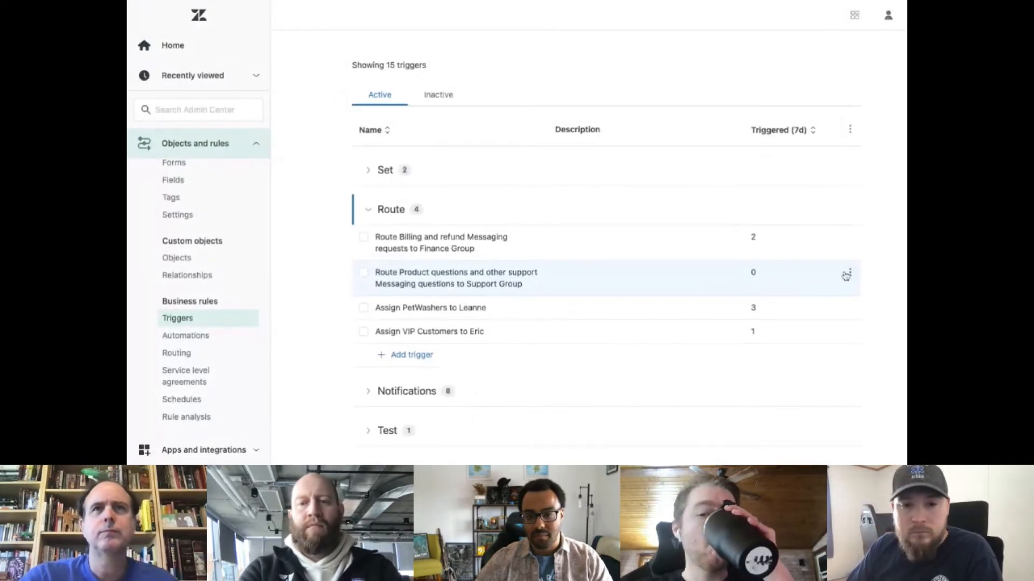
left_click(846, 275)
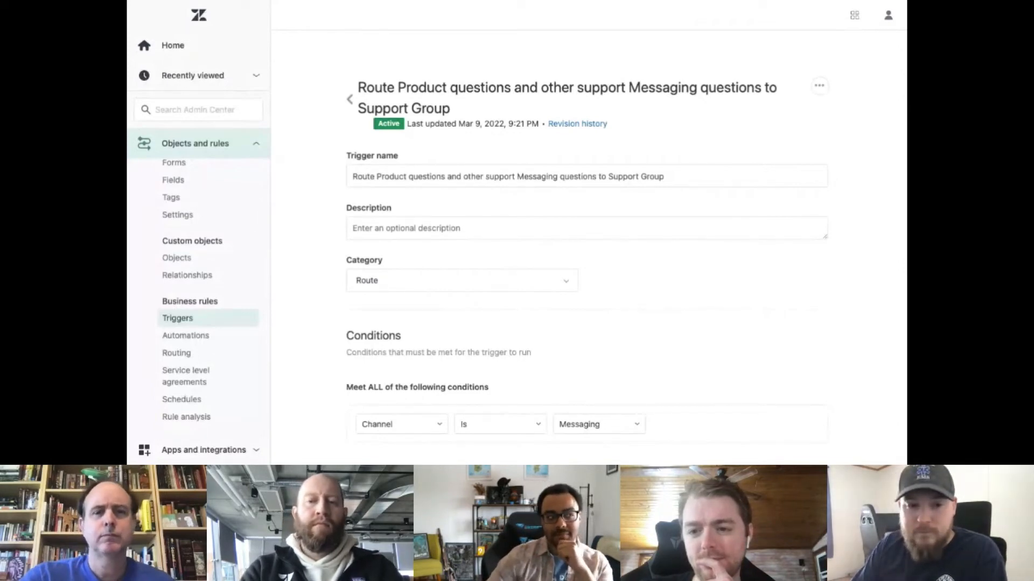
scroll(665, 96, "down", 6)
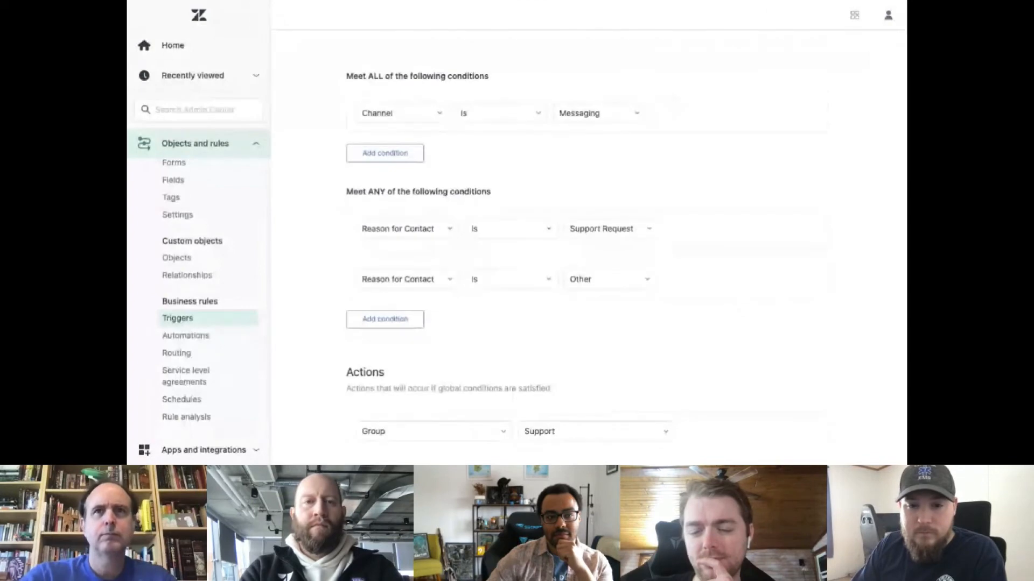
key("super+plus")
key("super+plus")
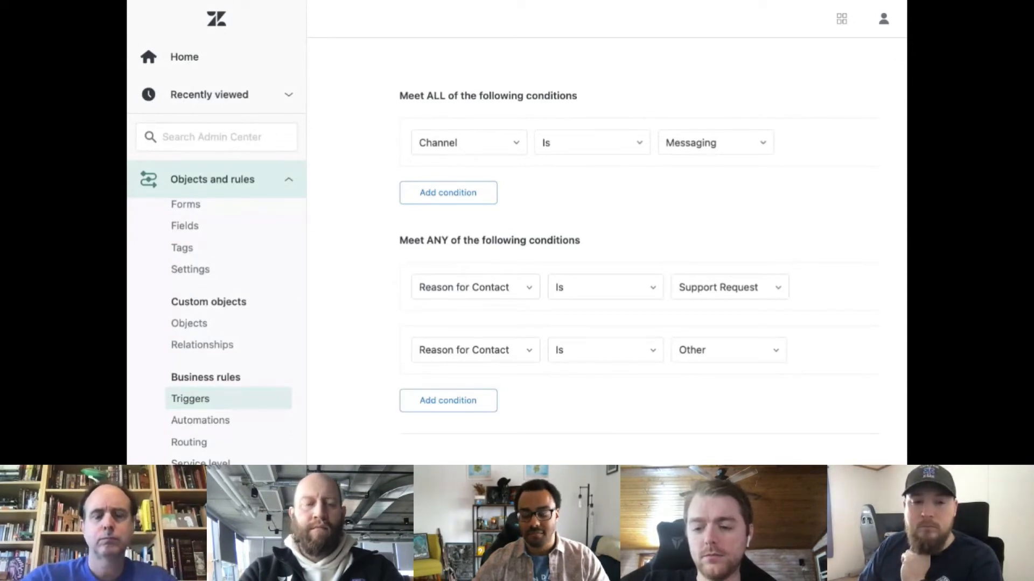
scroll(687, 328, "down", 5)
key("super+minus")
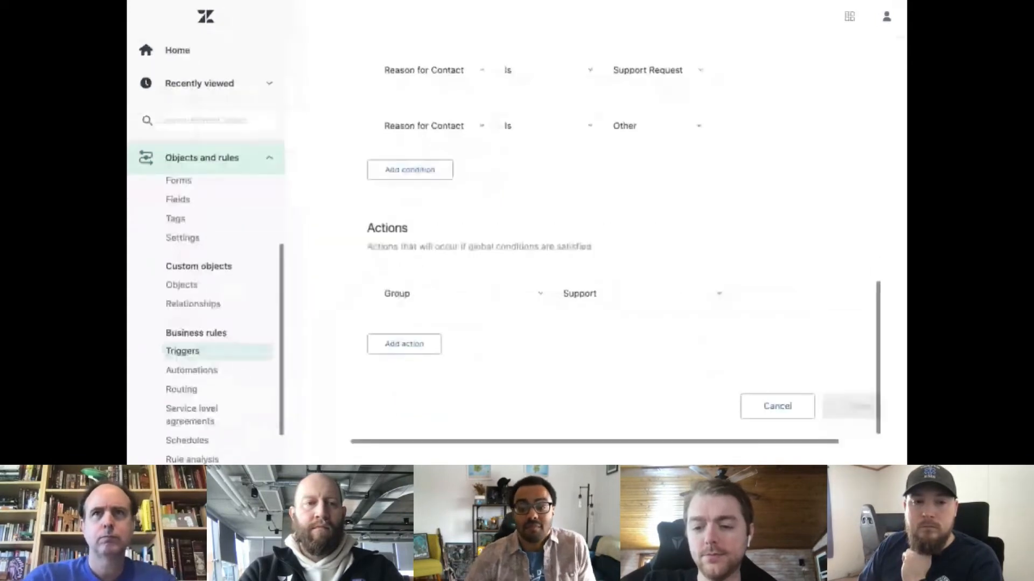
key("super+minus")
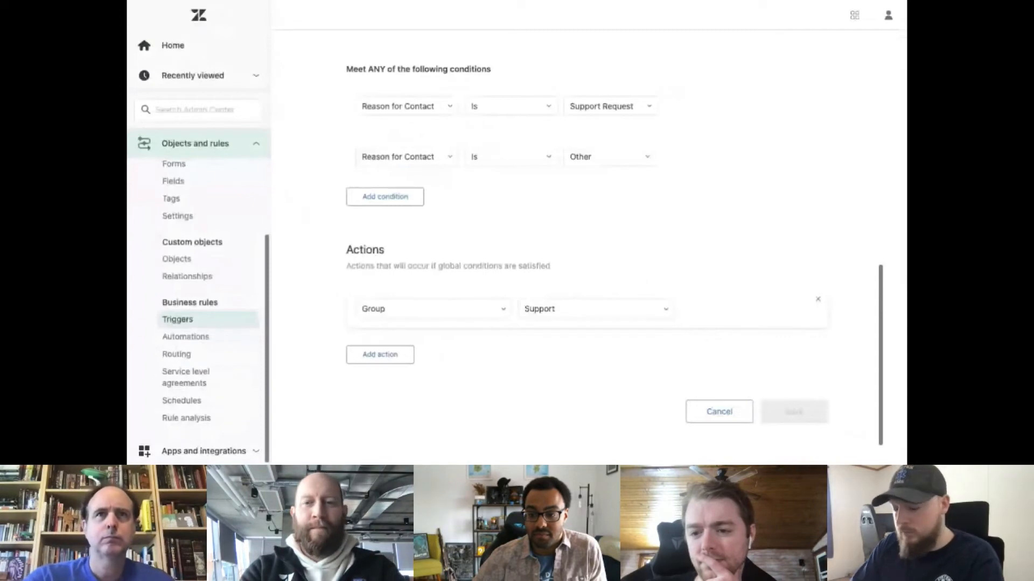
scroll(587, 242, "up", 1)
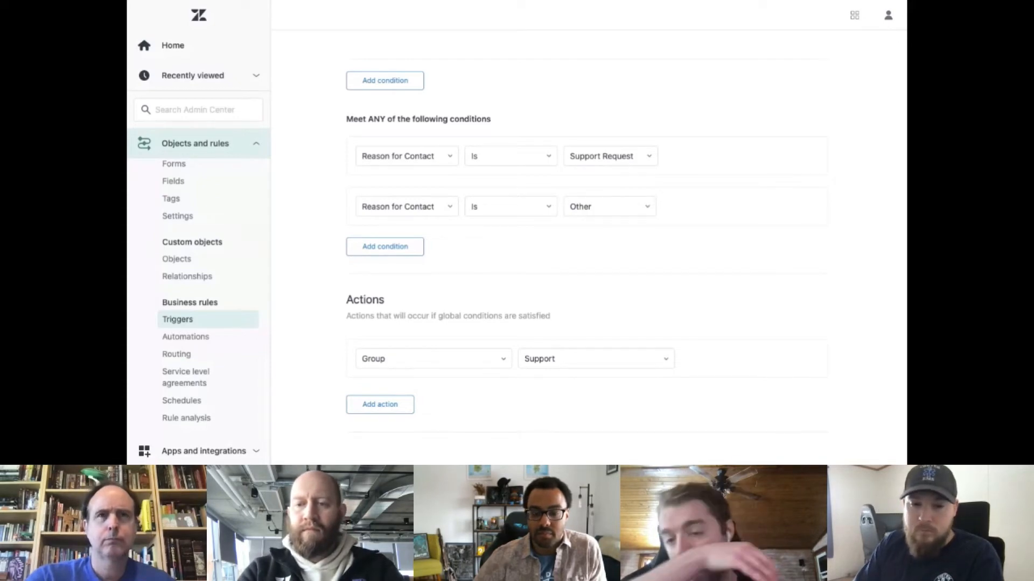
Open the "Route Billing and refund Messaging requests to Finance Group" trigger, and review its conditions and group action.
left_click(222, 317)
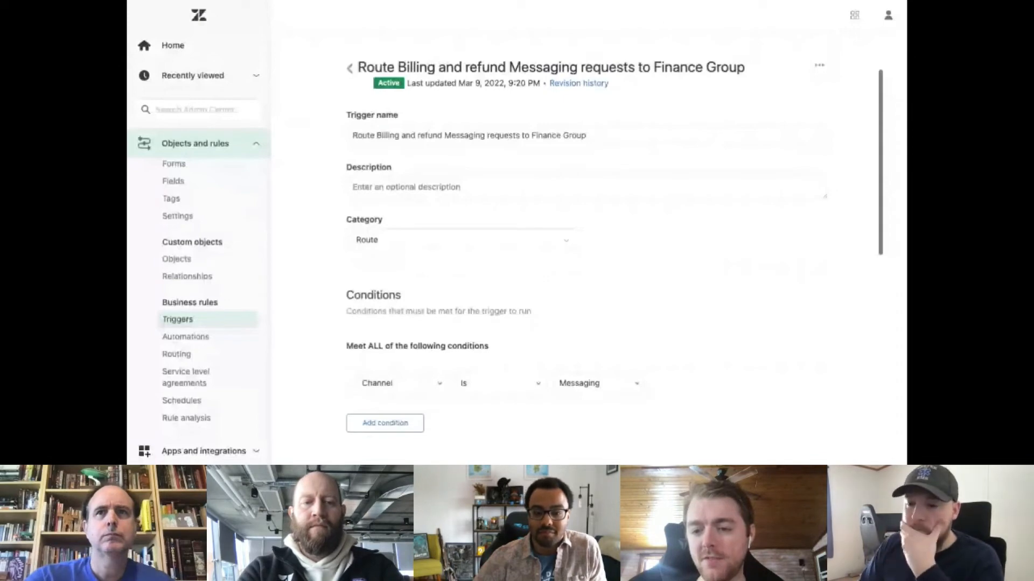
scroll(641, 213, "down", 6)
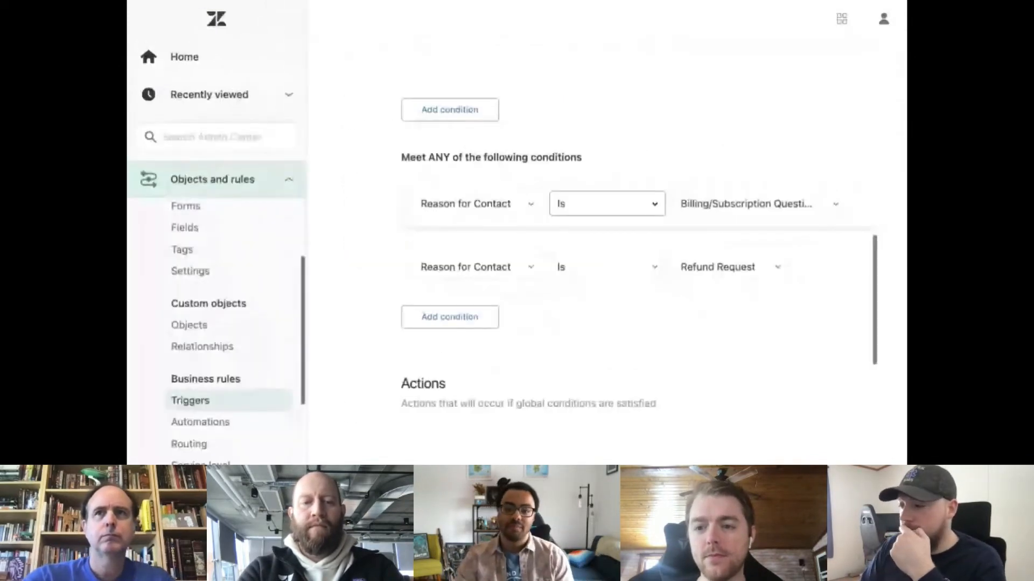
scroll(703, 264, "right", 1)
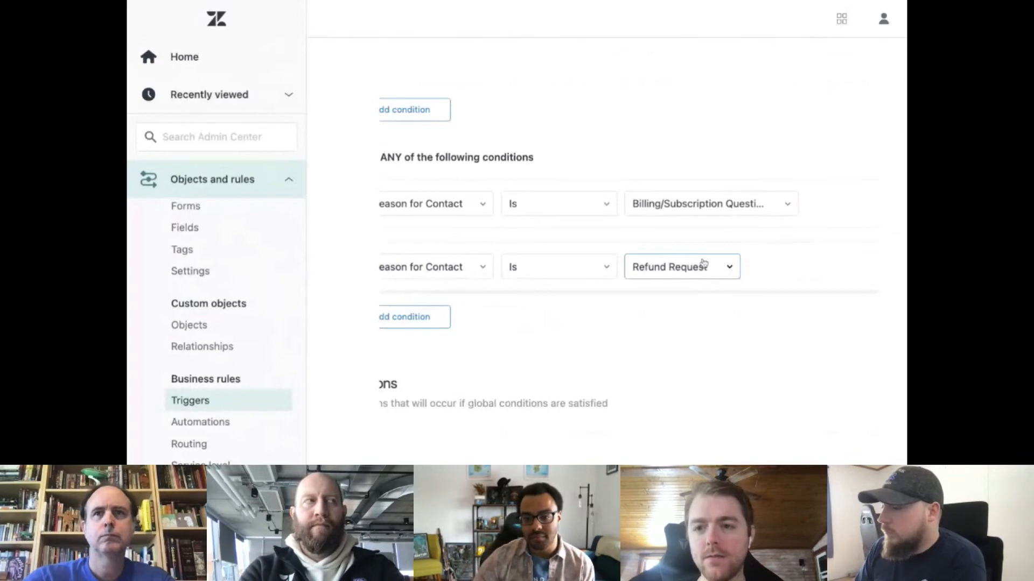
scroll(703, 264, "down", 4)
scroll(704, 264, "left", 1)
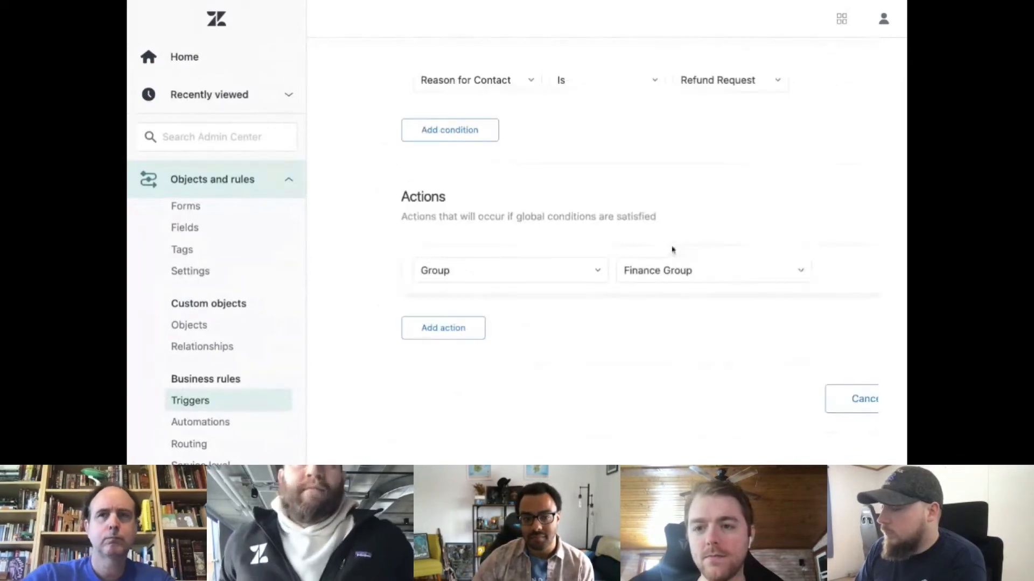
key("super+minus")
key("super+minus")
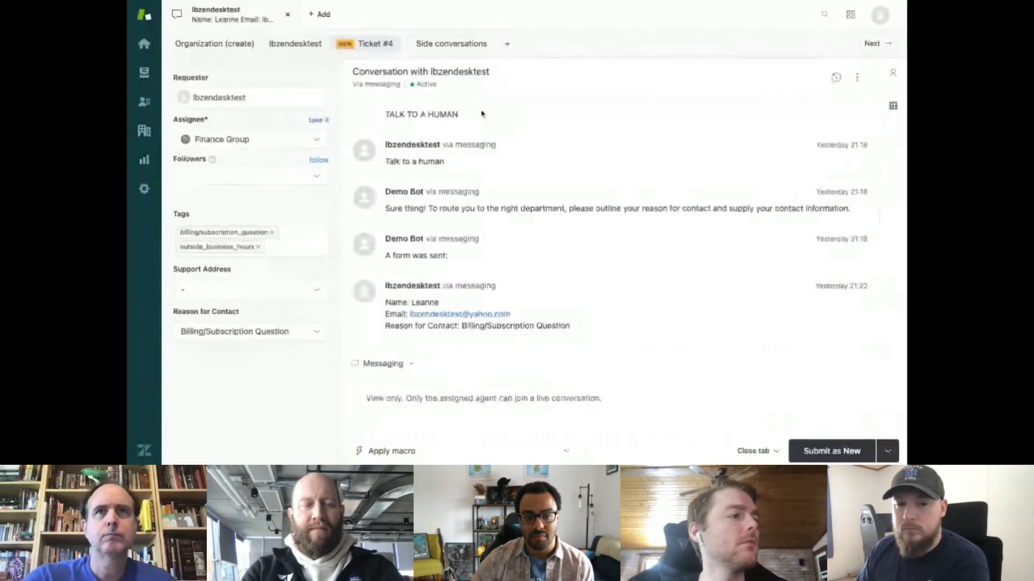
Show the events of messaging ticket #4 and examine which triggers set its schedule, tags and group.
left_click(837, 78)
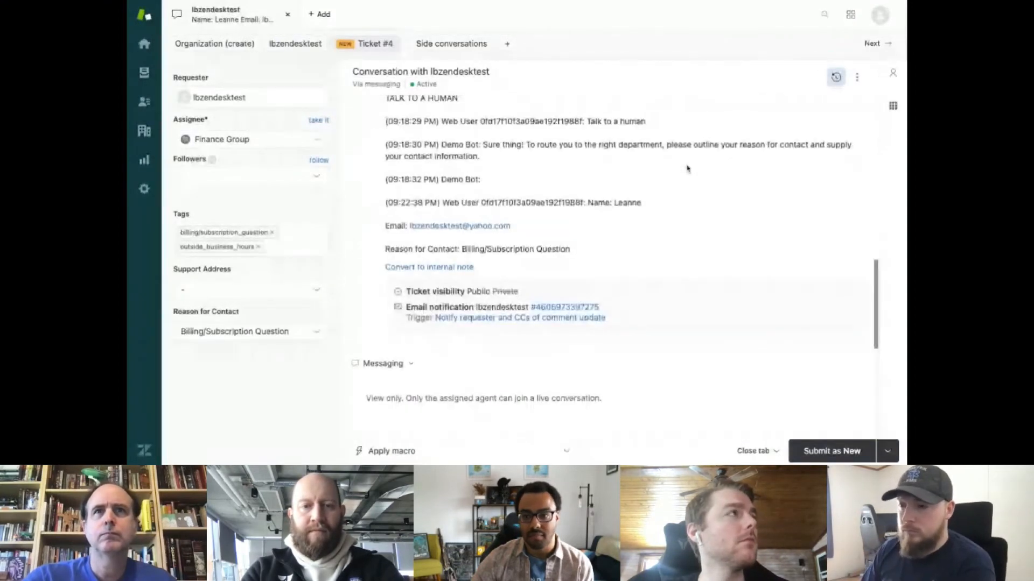
scroll(609, 224, "down", 2)
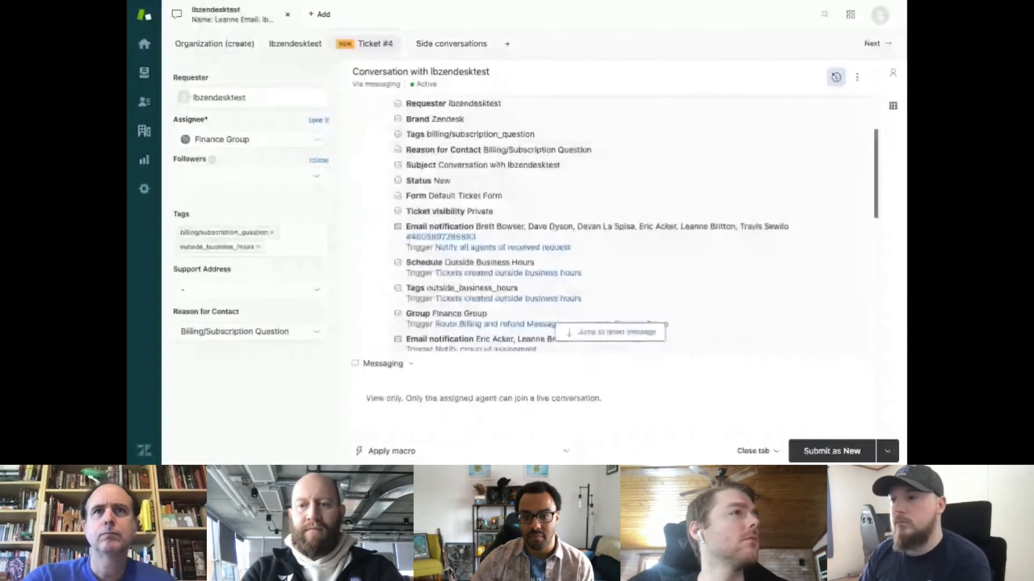
scroll(609, 224, "down", 1)
scroll(608, 223, "up", 1)
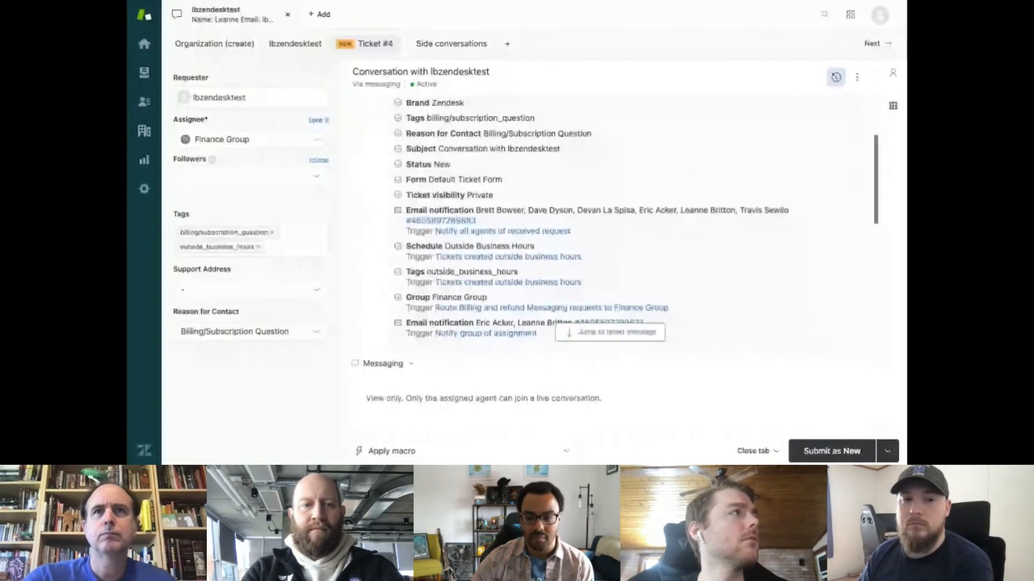
scroll(608, 223, "down", 2)
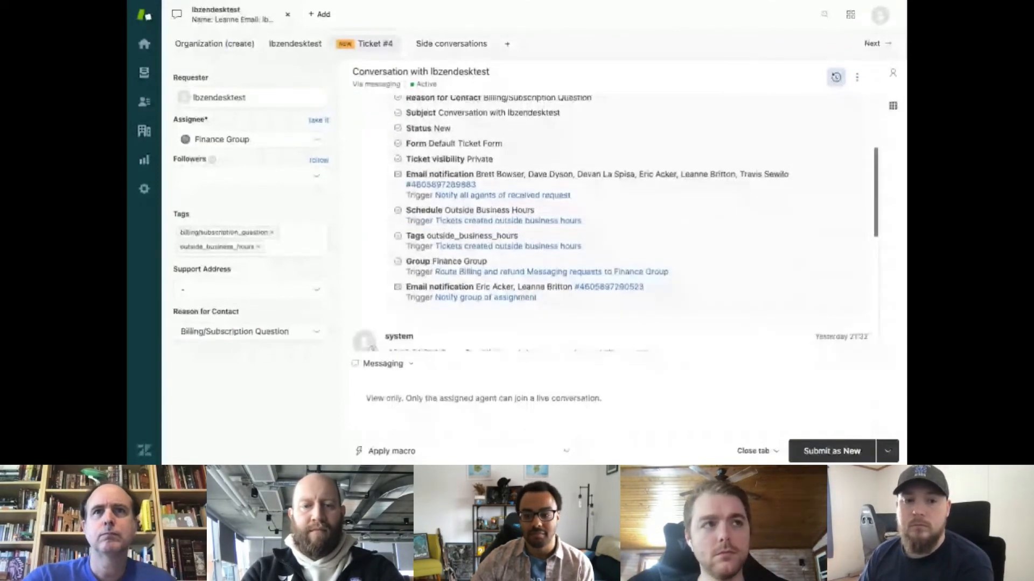
scroll(595, 221, "down", 1)
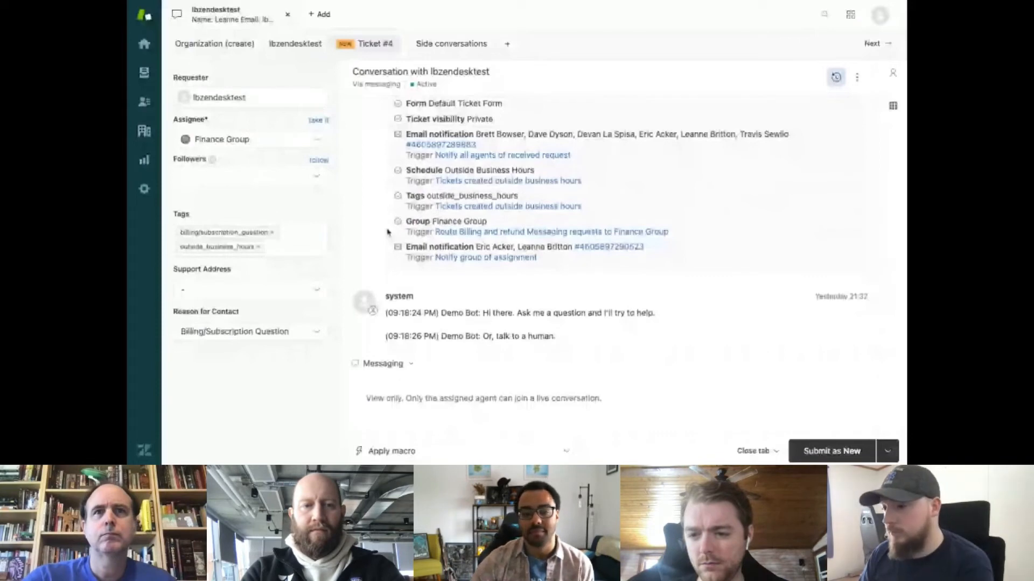
scroll(387, 233, "down", 3)
scroll(368, 247, "up", 2)
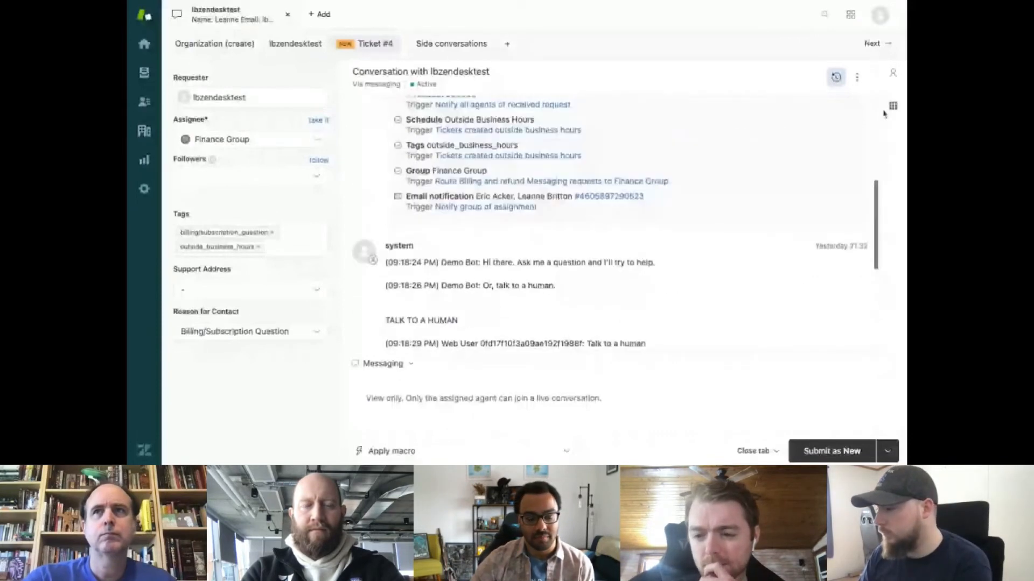
Hide and reshow the ticket's events, recheck the bot conversation entries, and close the ticket to return to Finance Tickets.
left_click(836, 77)
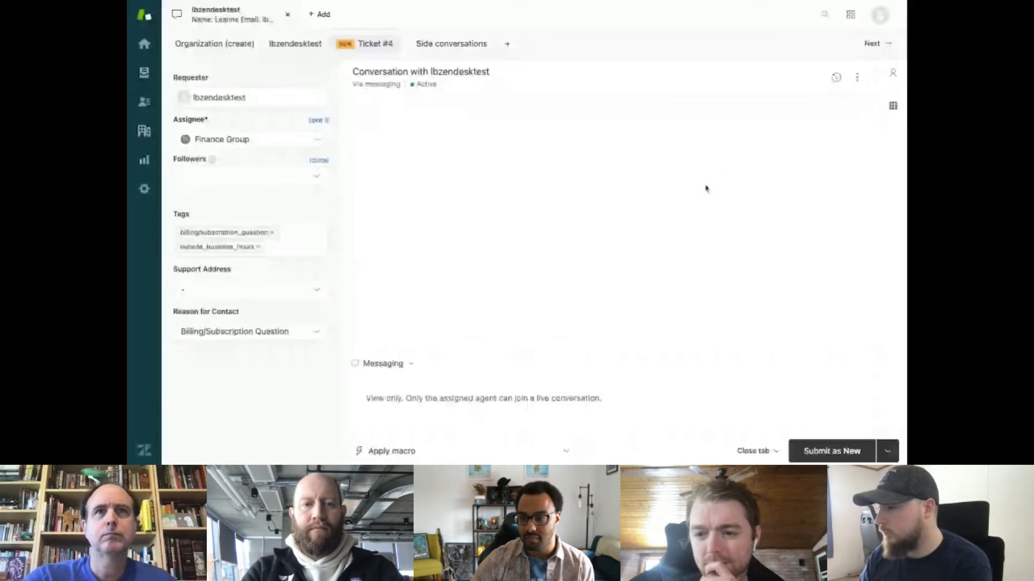
left_click(836, 78)
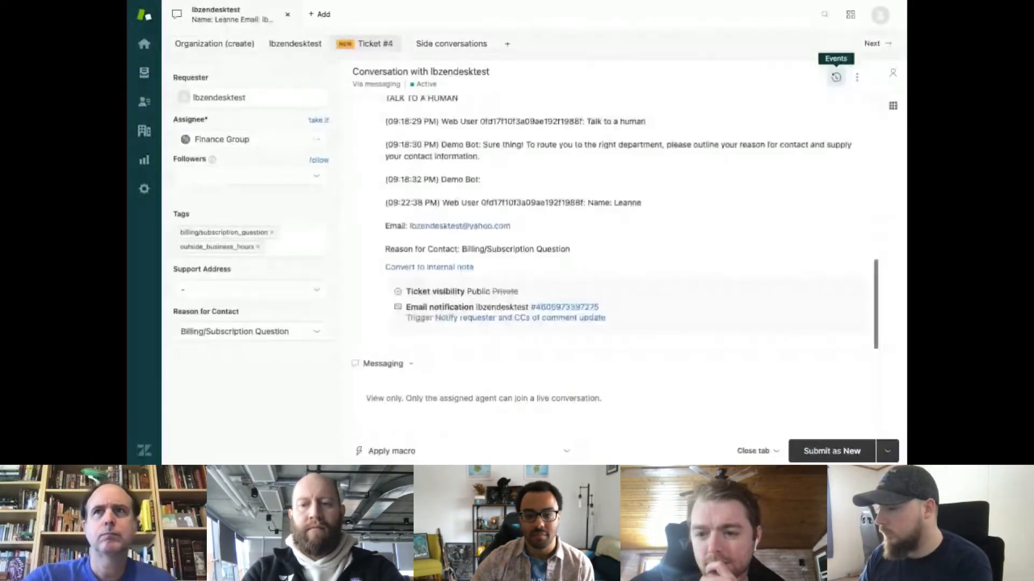
scroll(799, 154, "up", 3)
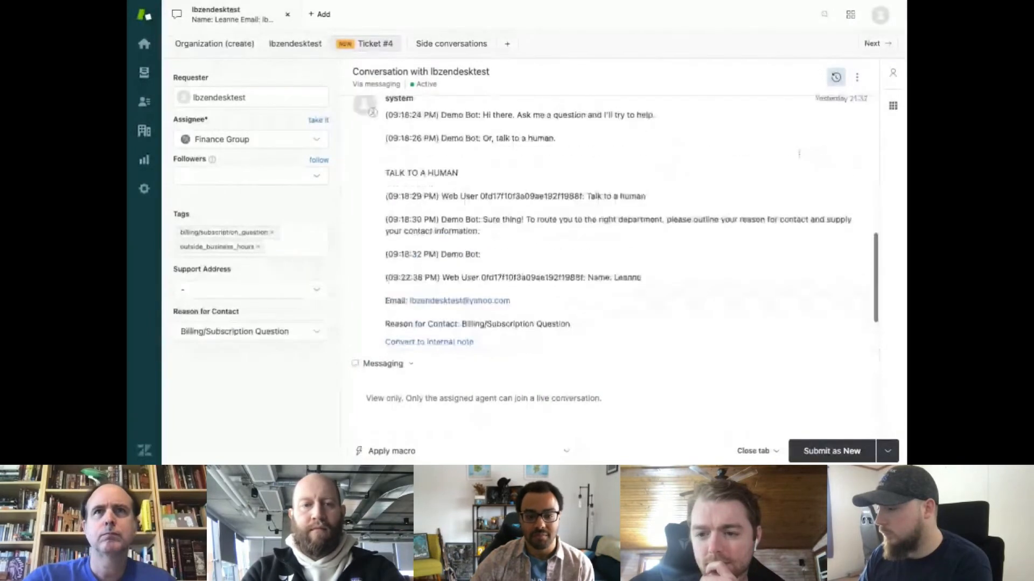
scroll(799, 154, "down", 3)
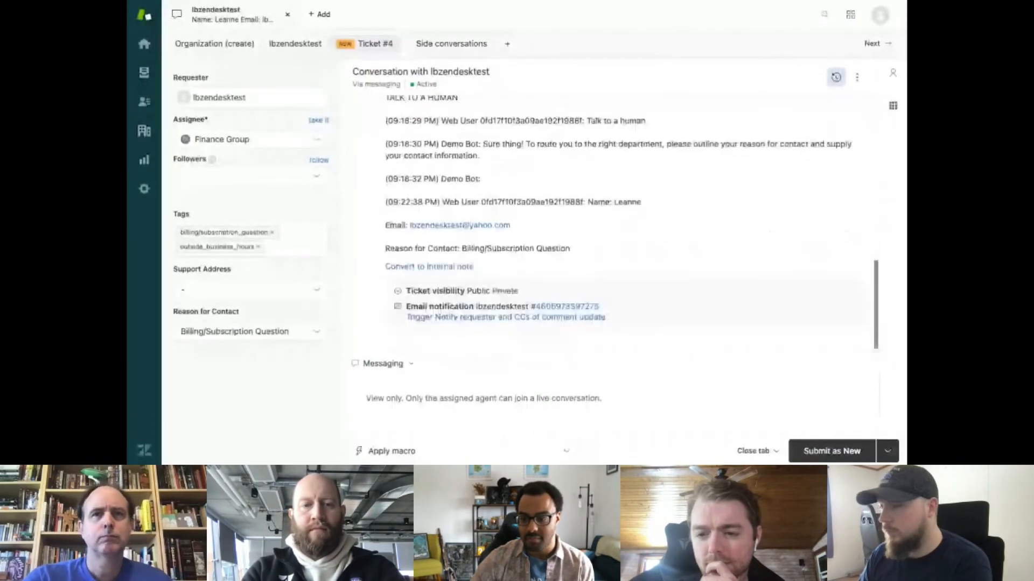
scroll(614, 220, "up", 2)
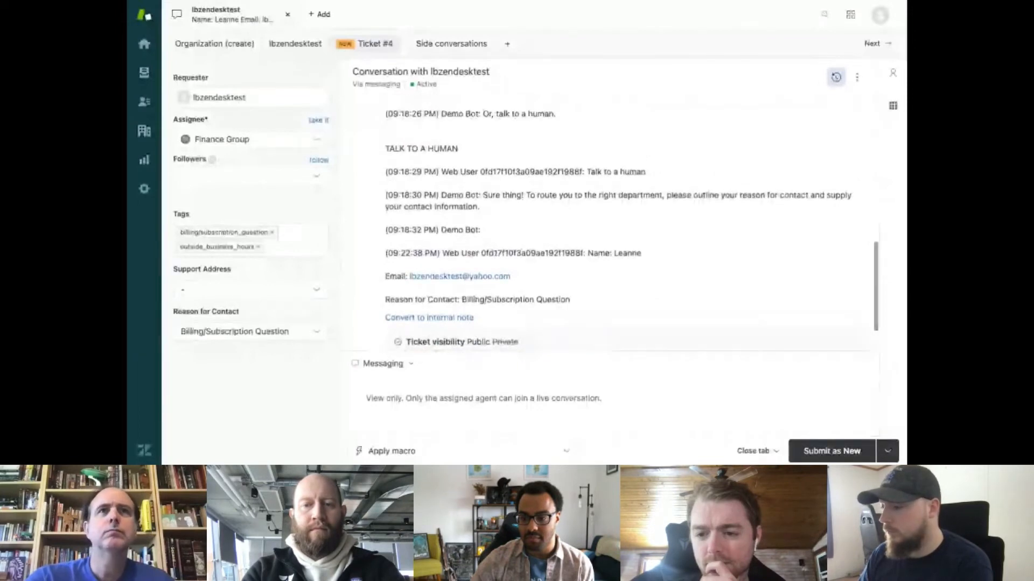
left_click(288, 15)
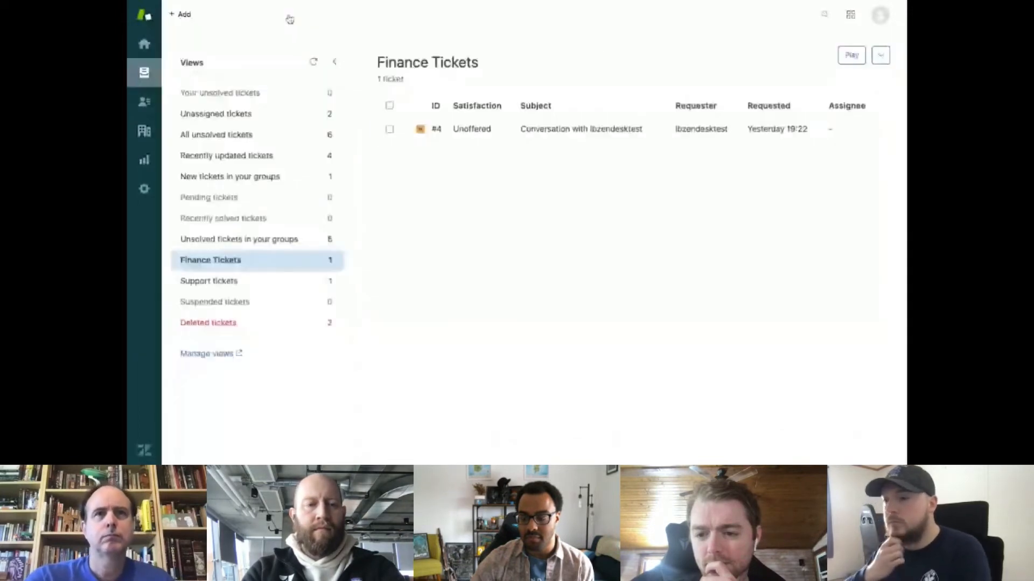
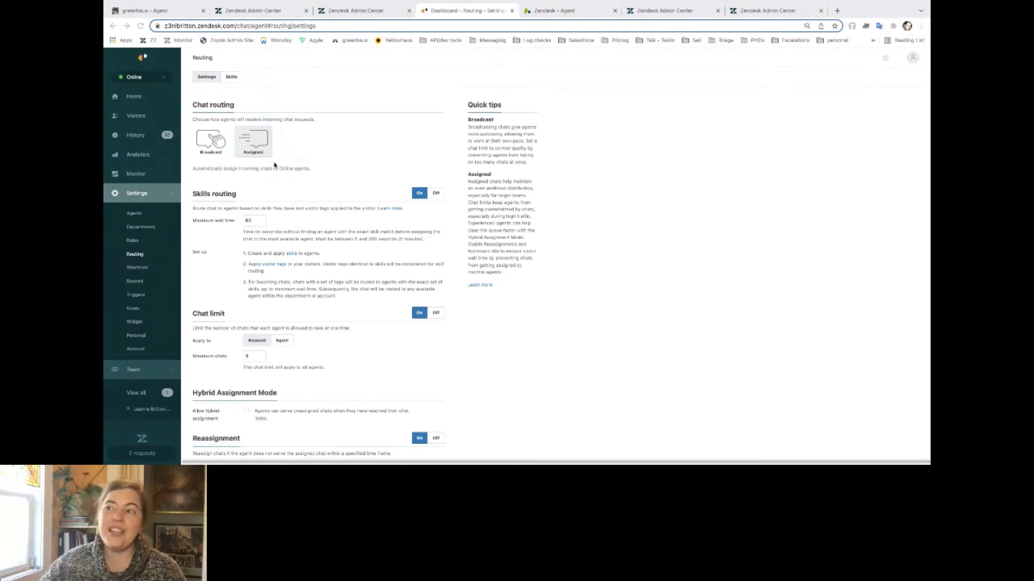
Review the chat routing skills list, and open the Add "subscription" tag chat trigger to examine its condition and actions.
left_click(231, 78)
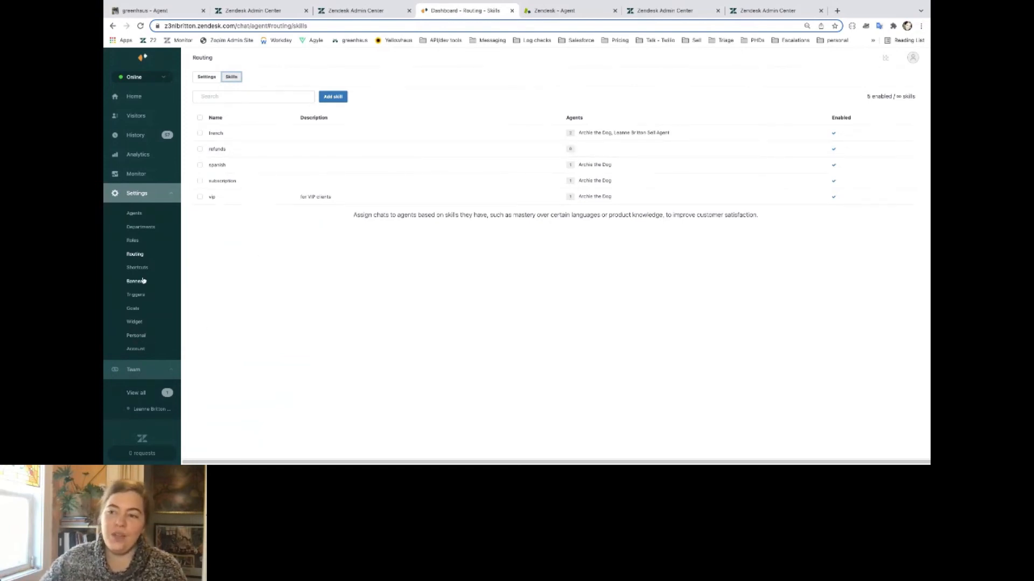
left_click(136, 295)
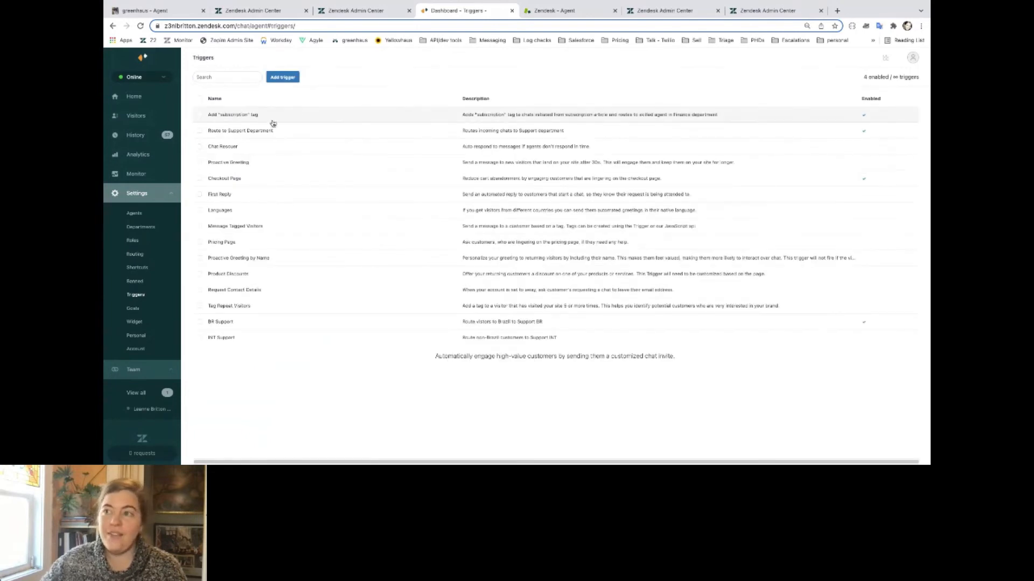
left_click(226, 115)
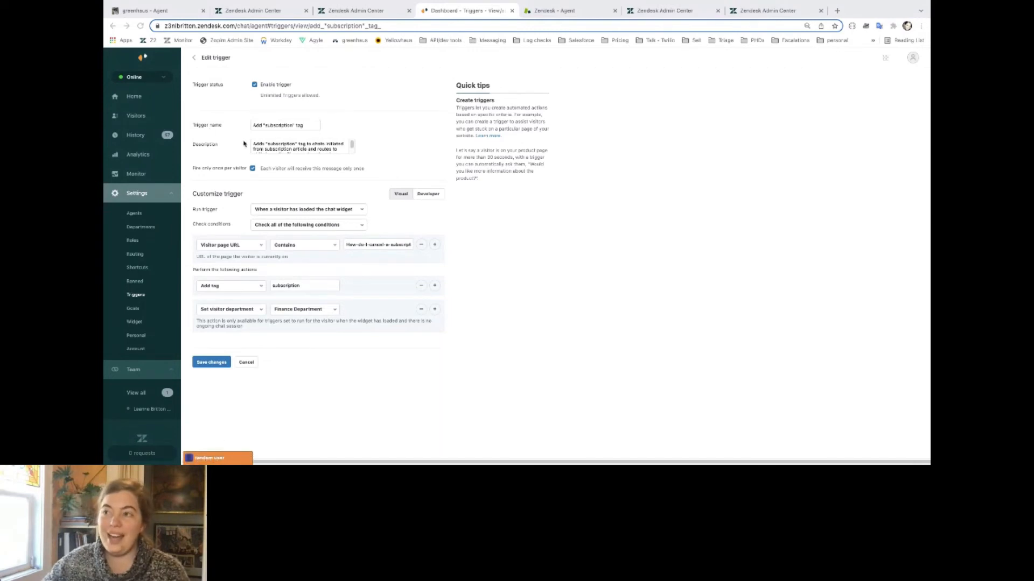
Accept the incoming Support Department chat, reply "tests", and minimize the chat window.
left_click(218, 459)
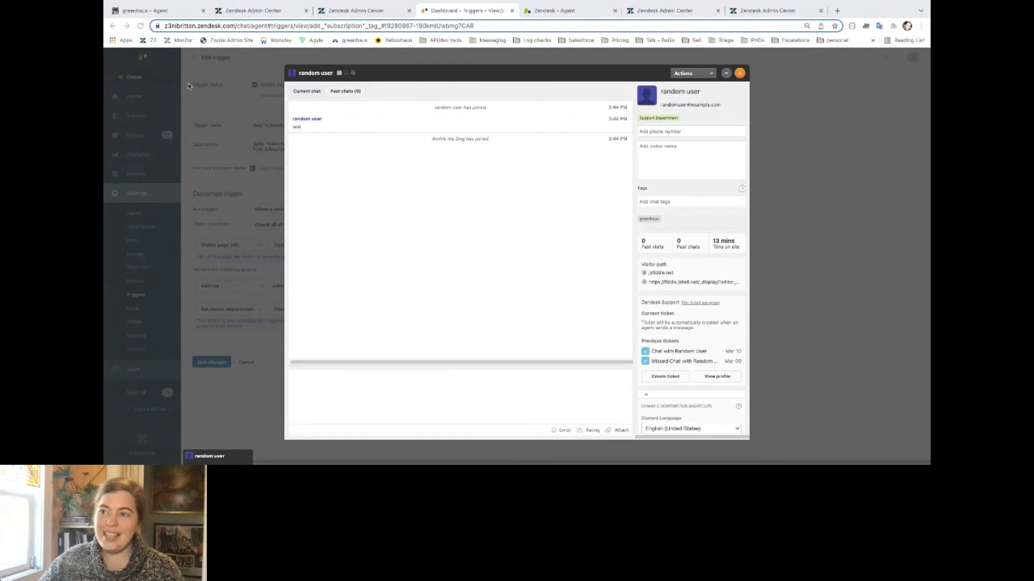
left_click(434, 401)
type("tests")
key("Return")
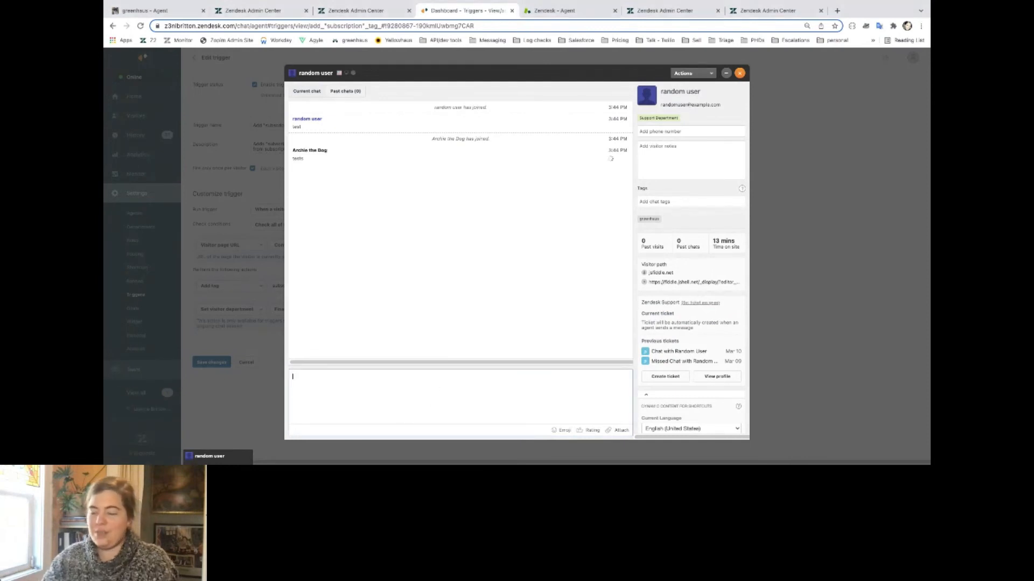
left_click(186, 219)
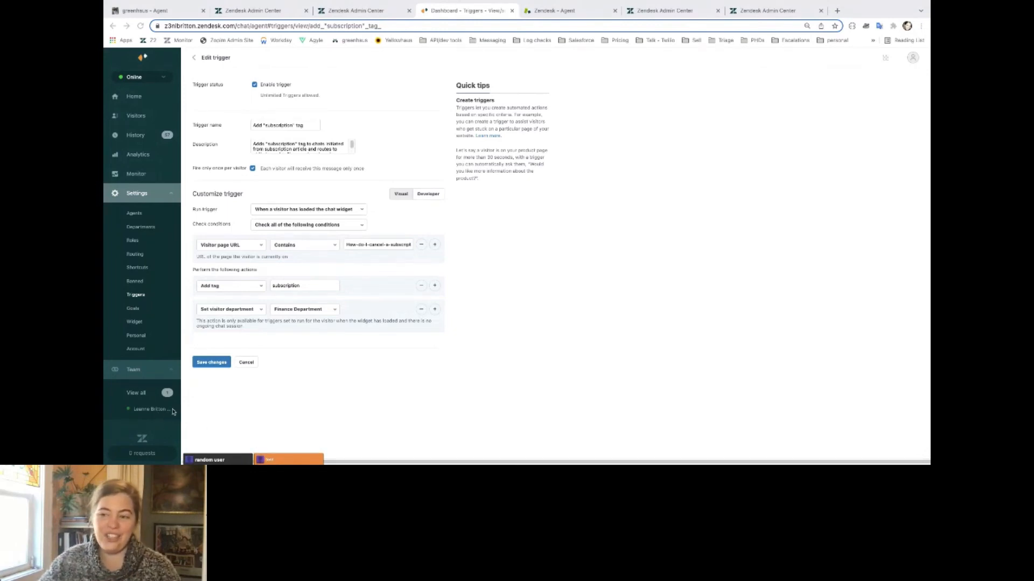
Accept the incoming Finance Department chat, reply "answer!", check its skills, tags and ticket details, and minimize it.
left_click(289, 460)
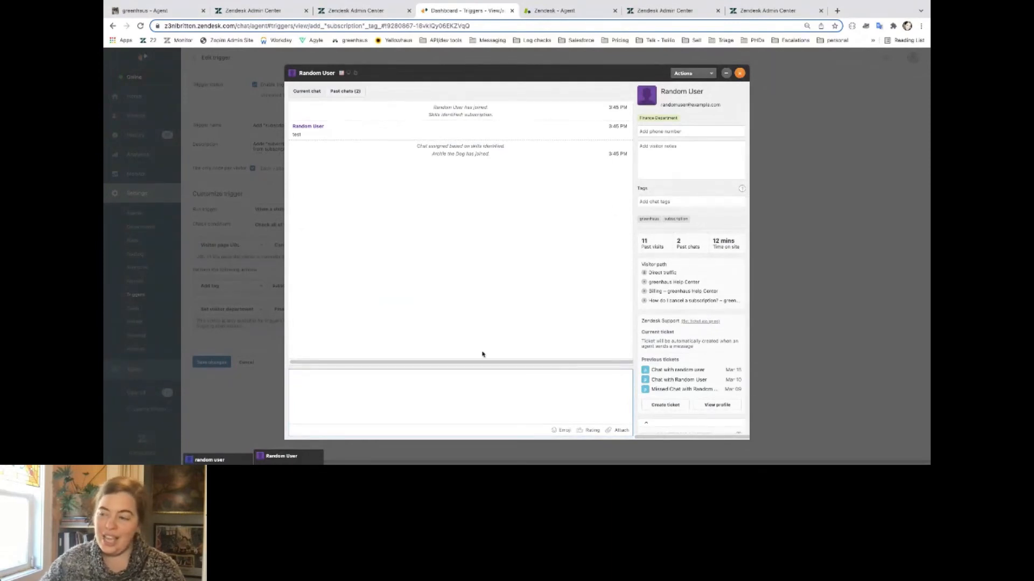
type("answer!")
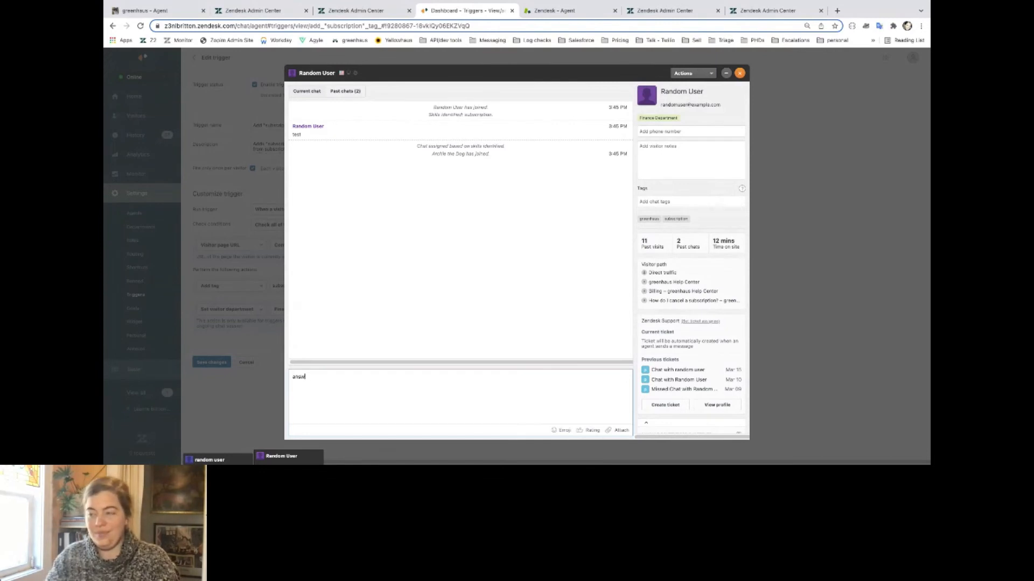
key("Return")
left_click(665, 405)
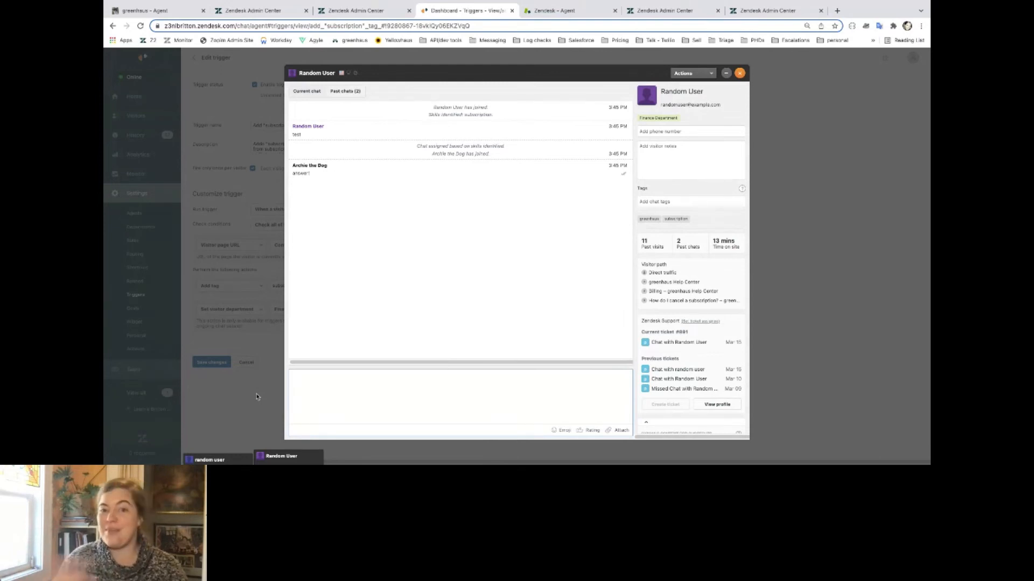
left_click(256, 397)
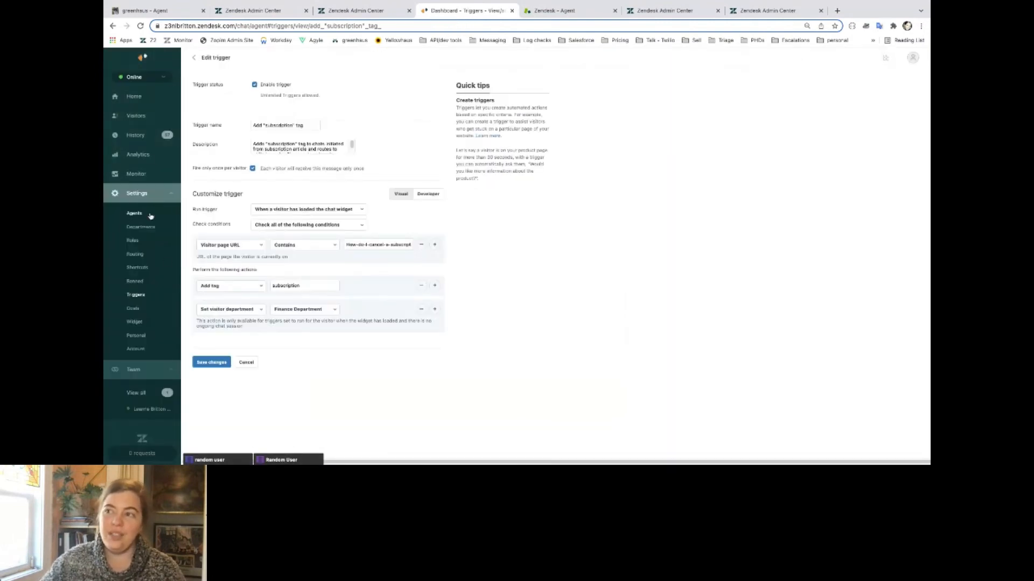
Review the chat routing settings and the agents in each department, and return to the chat triggers list.
left_click(135, 254)
left_click(141, 227)
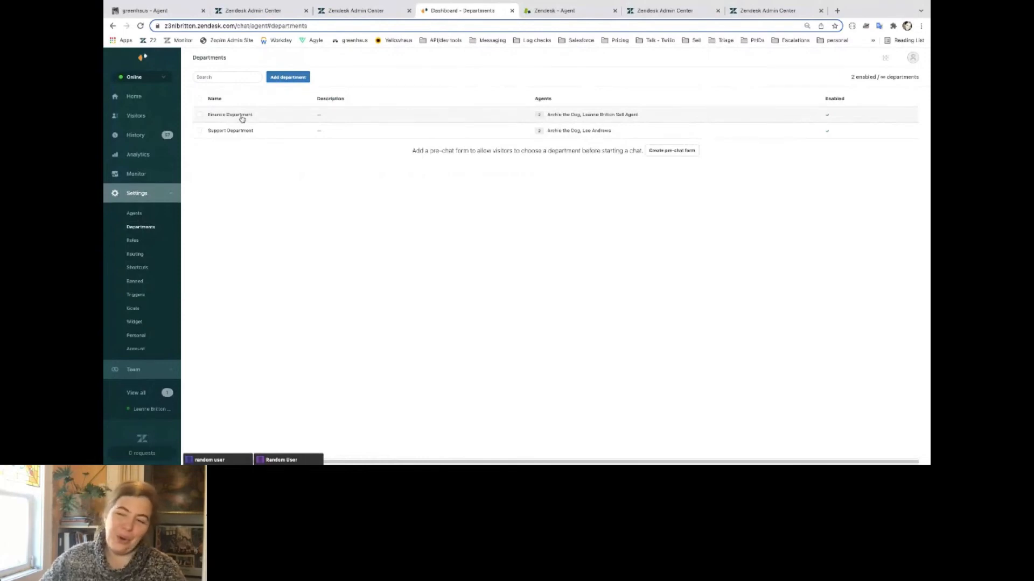
left_click(136, 295)
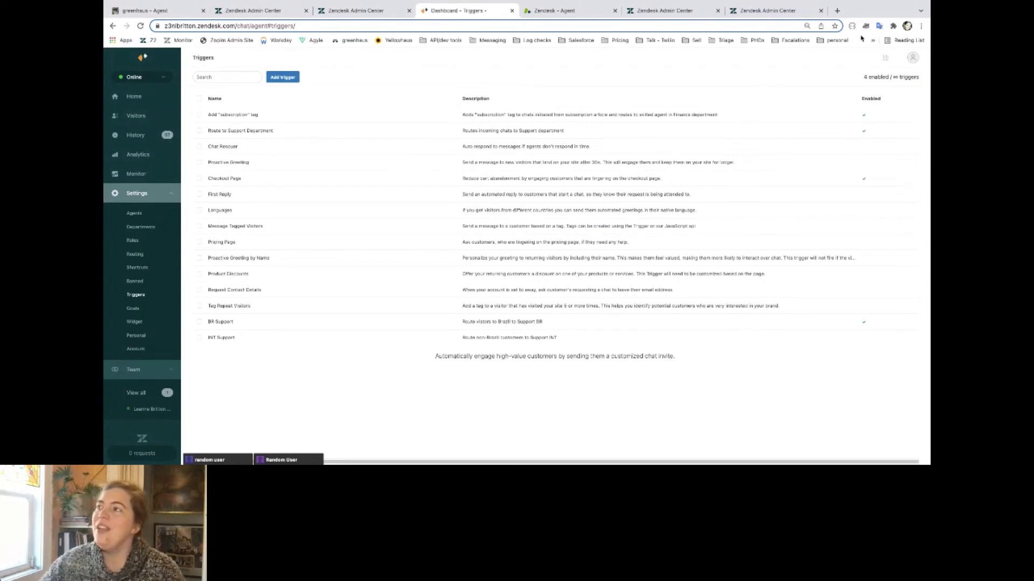
Switch to the zendeskcommunity agent workspace, open its Chat dashboard, and review the routing settings for messaging.
left_click(557, 10)
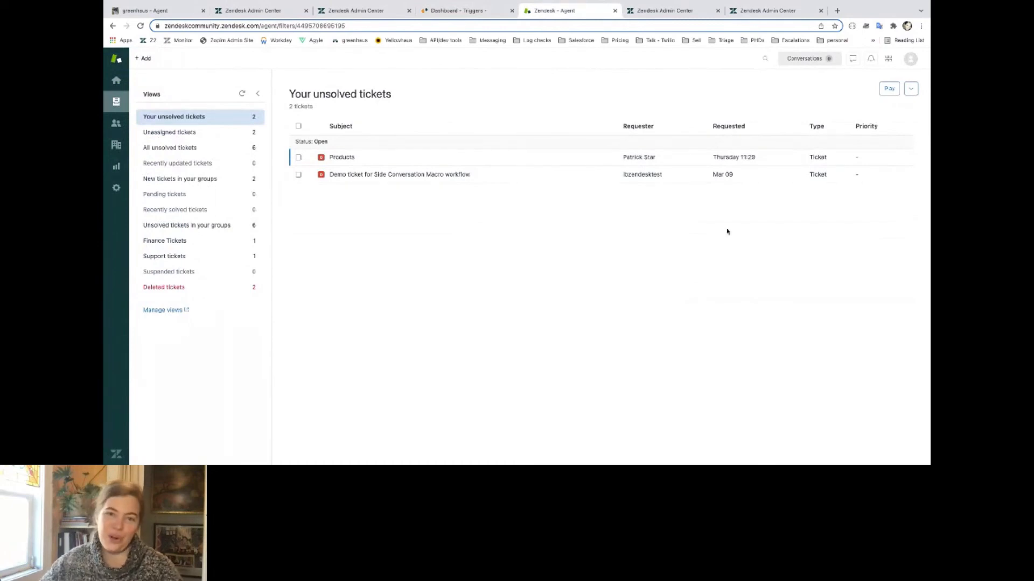
left_click(888, 58)
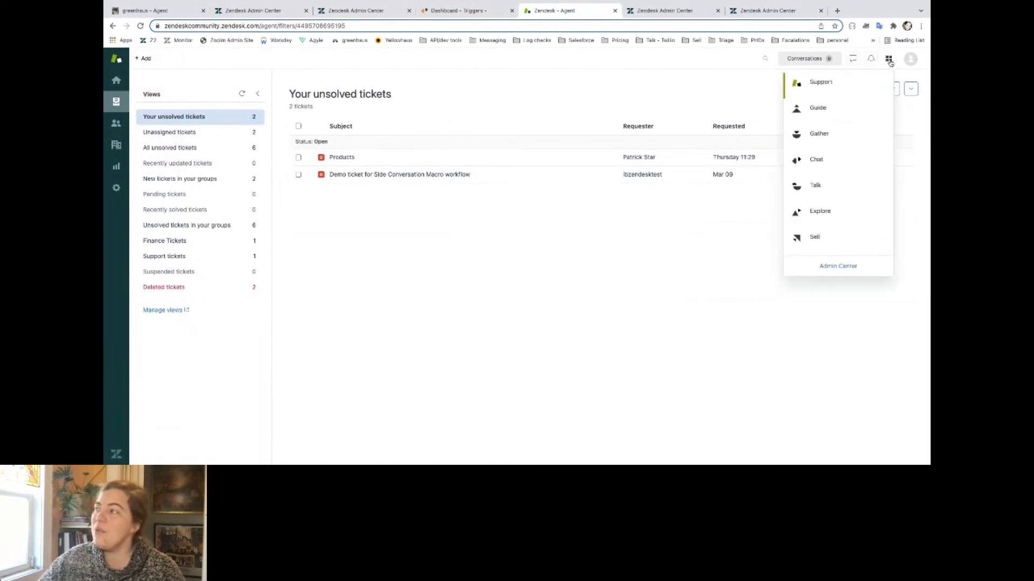
left_click(840, 161)
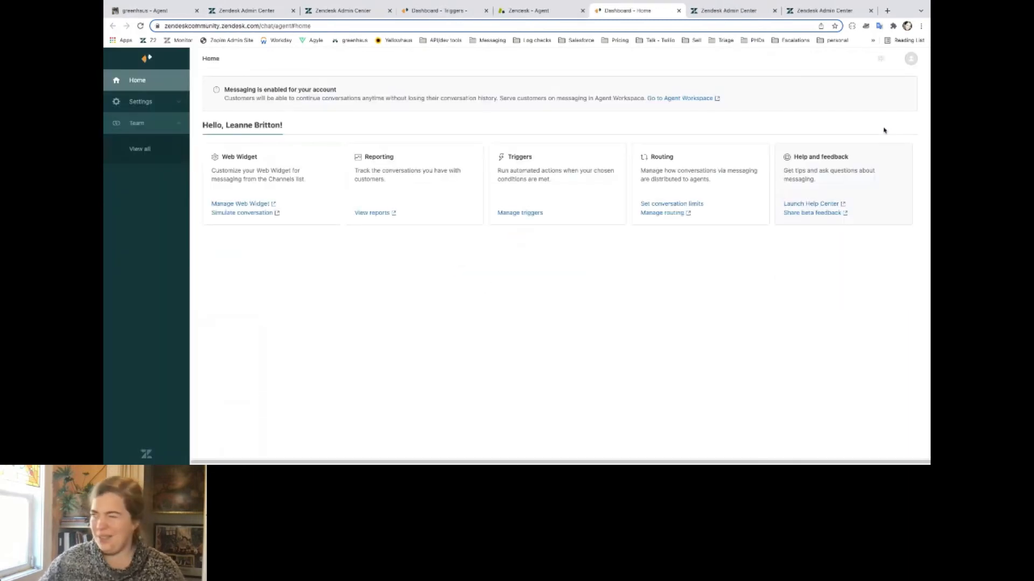
left_click(141, 101)
left_click(138, 155)
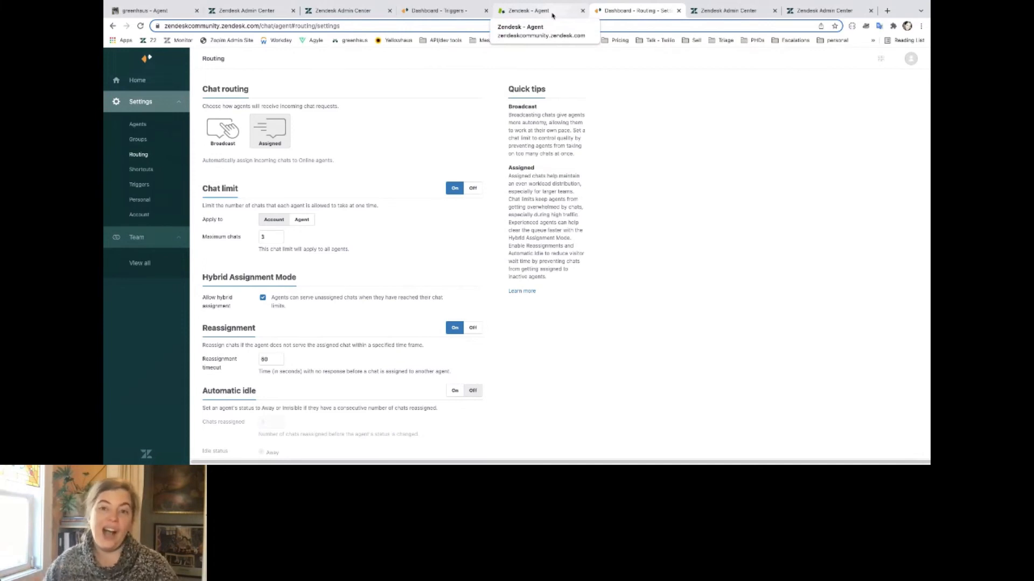
Switch to the zendeskcommunity Admin Center and expand the Route category to review its ticket triggers.
left_click(734, 18)
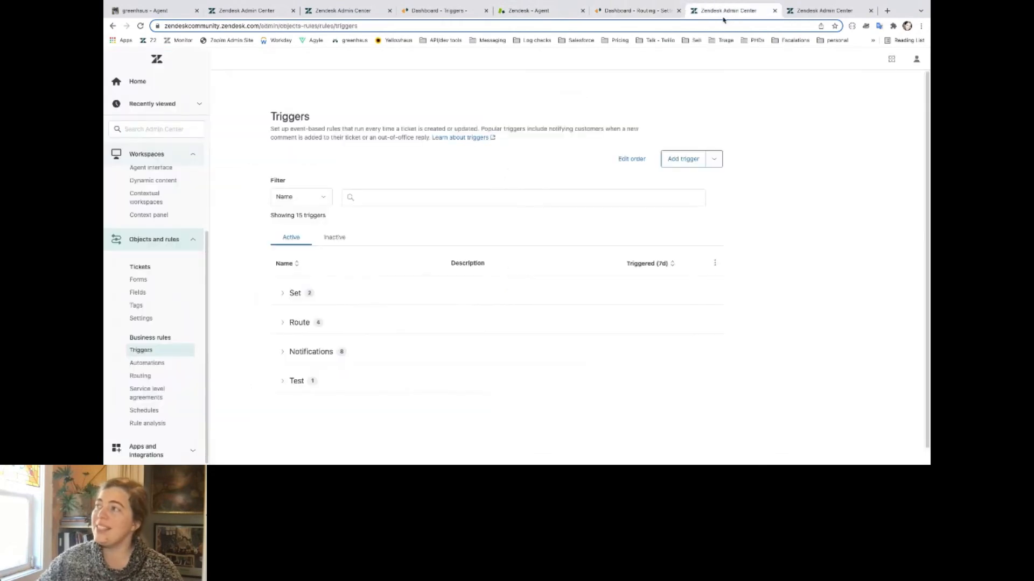
left_click(280, 324)
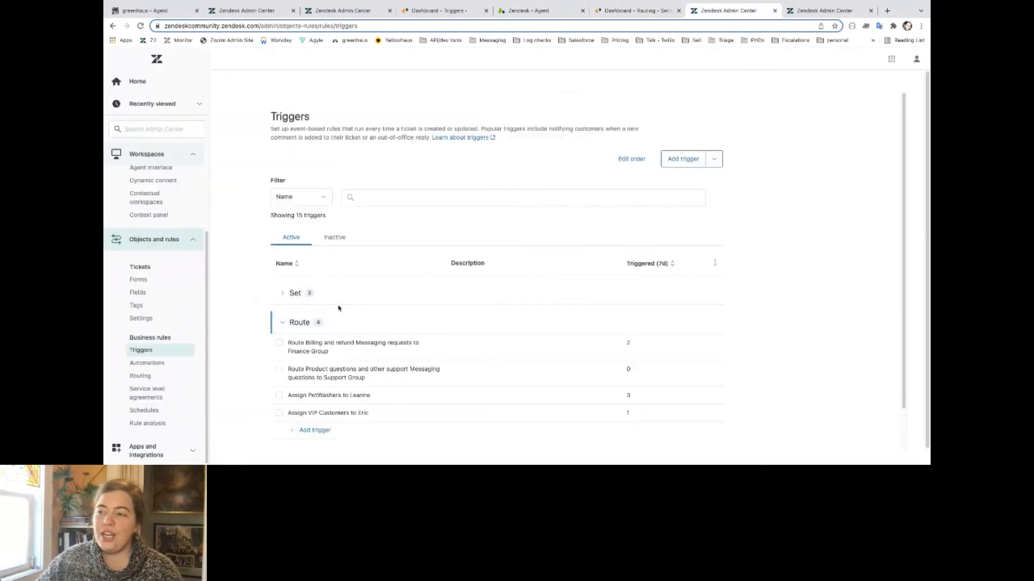
scroll(339, 308, "down", 1)
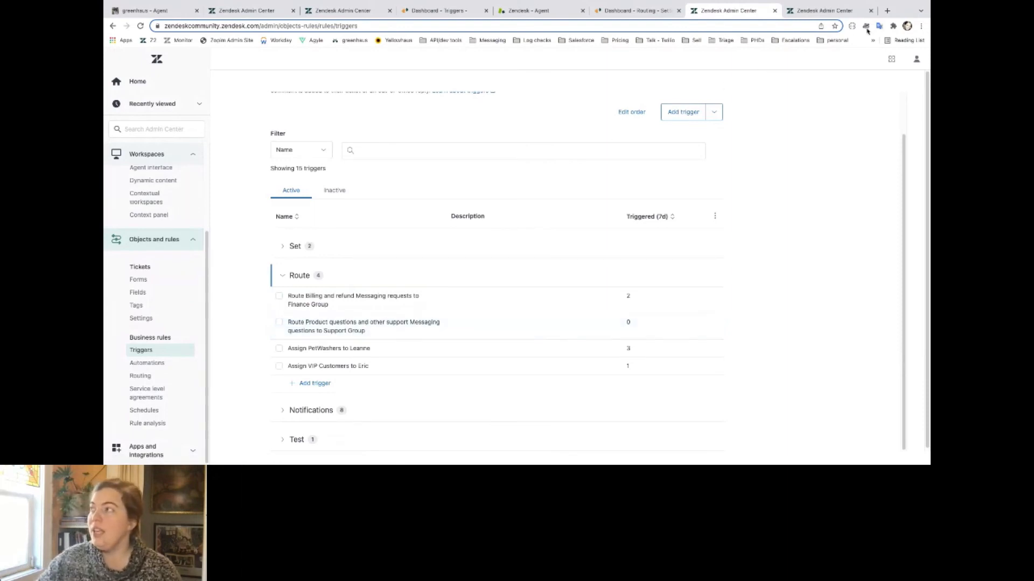
Duplicate the Admin Center triggers tab and open the Bots page under Channels in the copy.
left_click(891, 59)
left_click(842, 271)
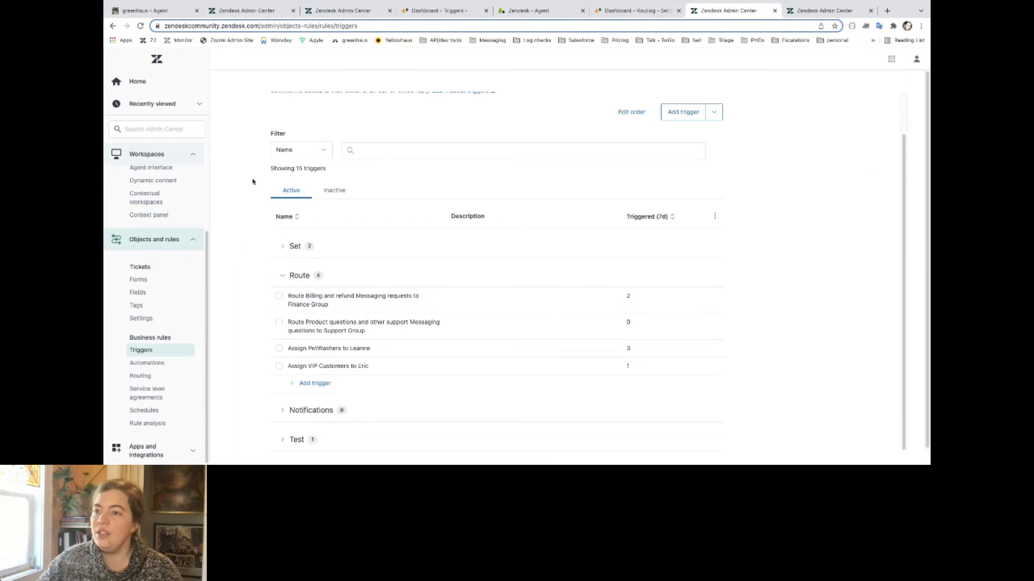
right_click(728, 15)
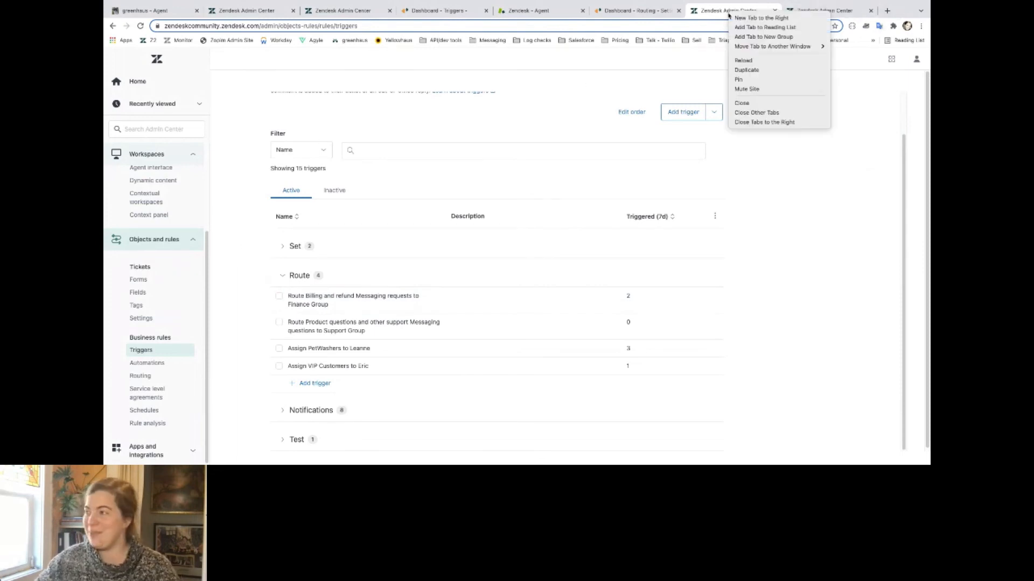
left_click(740, 71)
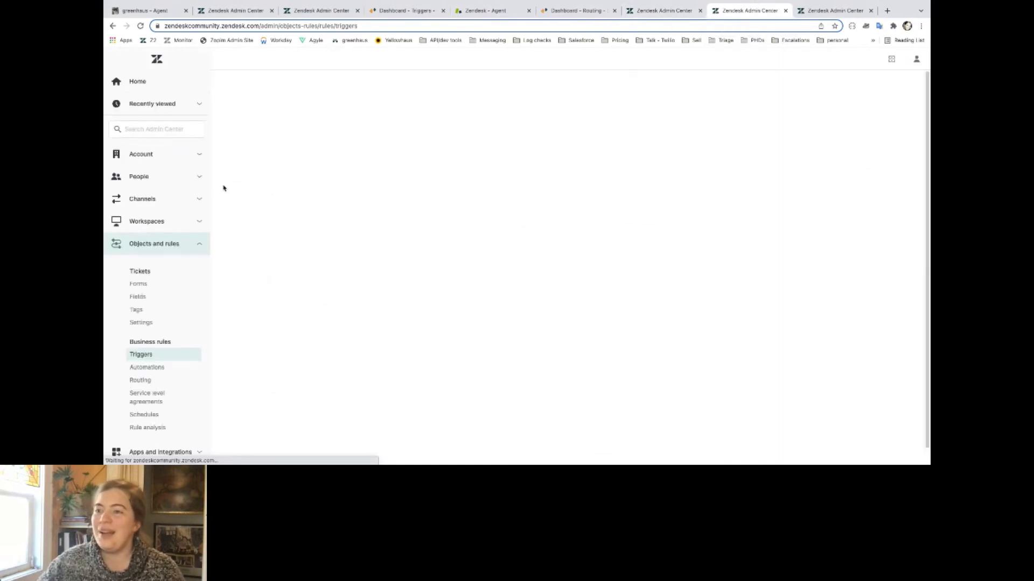
left_click(164, 203)
left_click(165, 203)
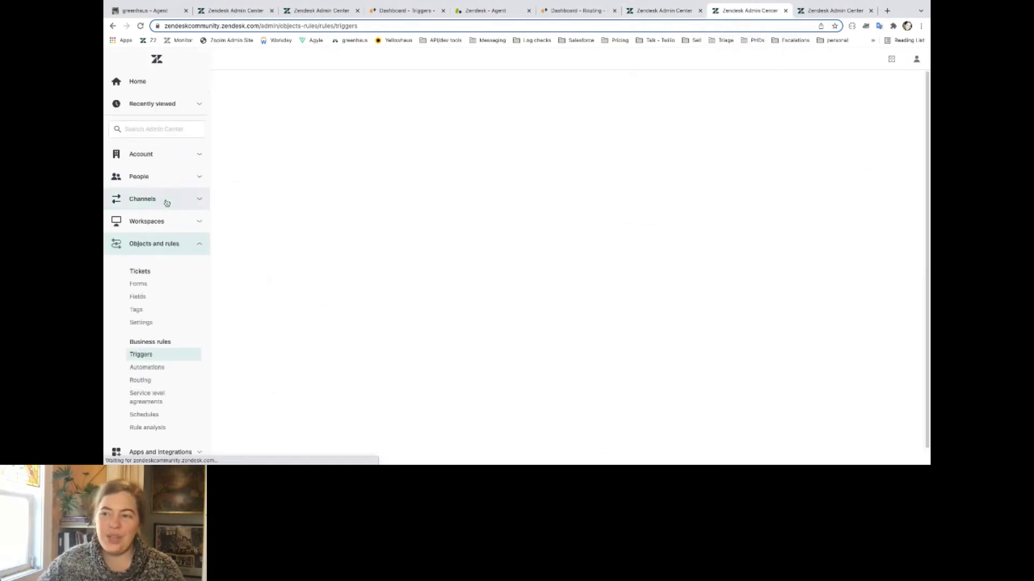
left_click(165, 203)
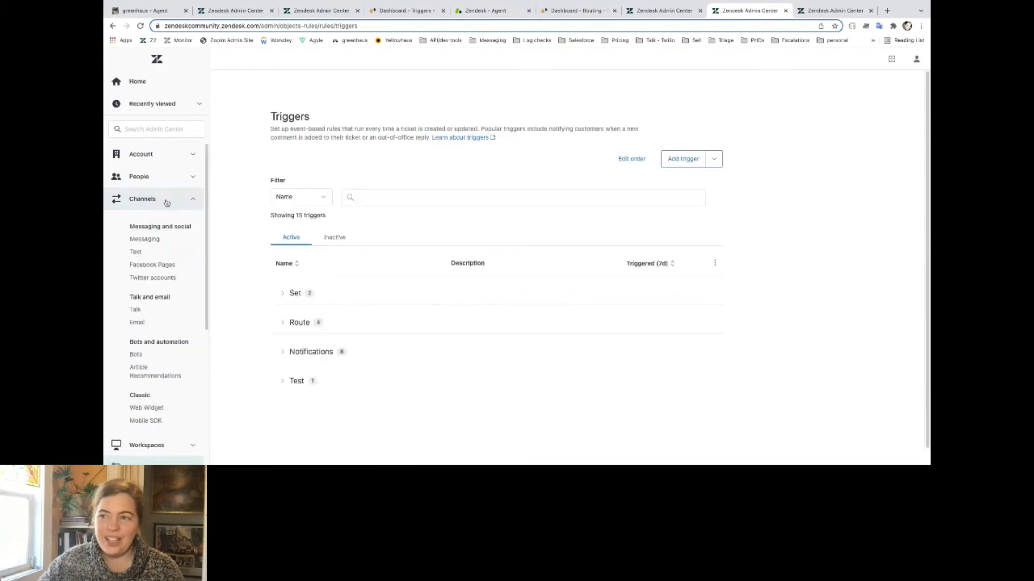
left_click(143, 356)
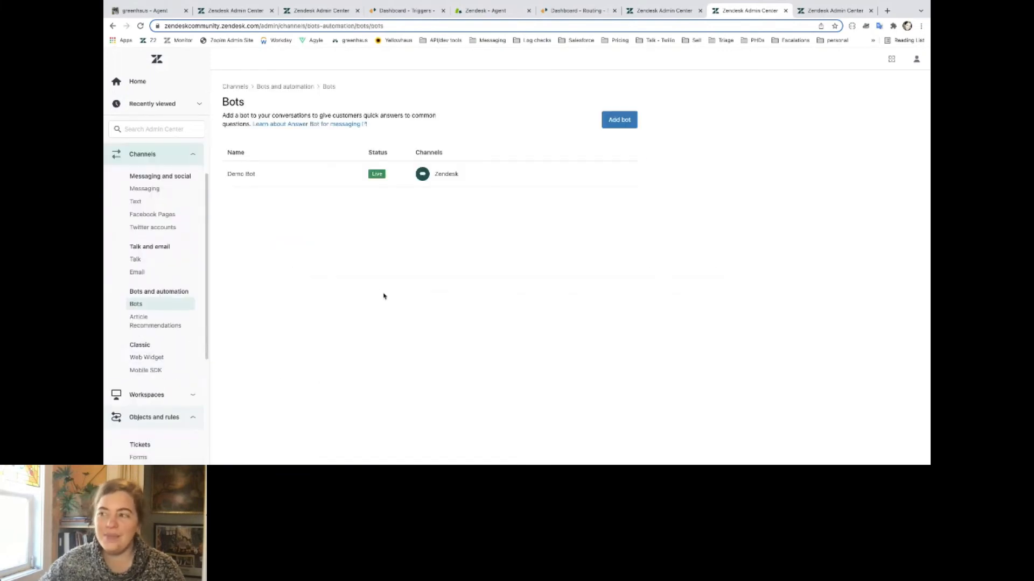
Open Demo Bot and examine the messages and collected fields in its transfer step, including Reason for Contact.
left_click(241, 173)
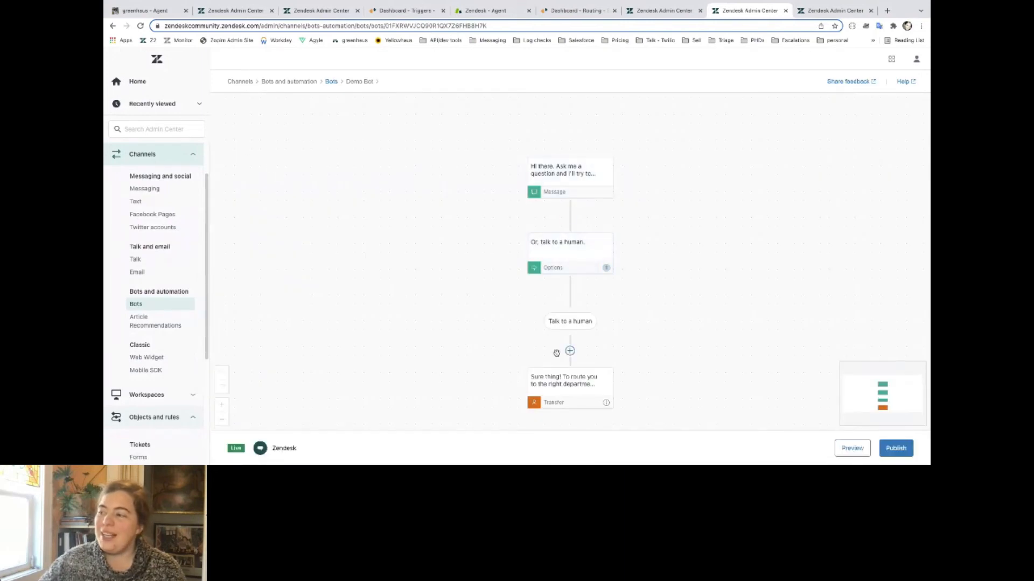
left_click(565, 380)
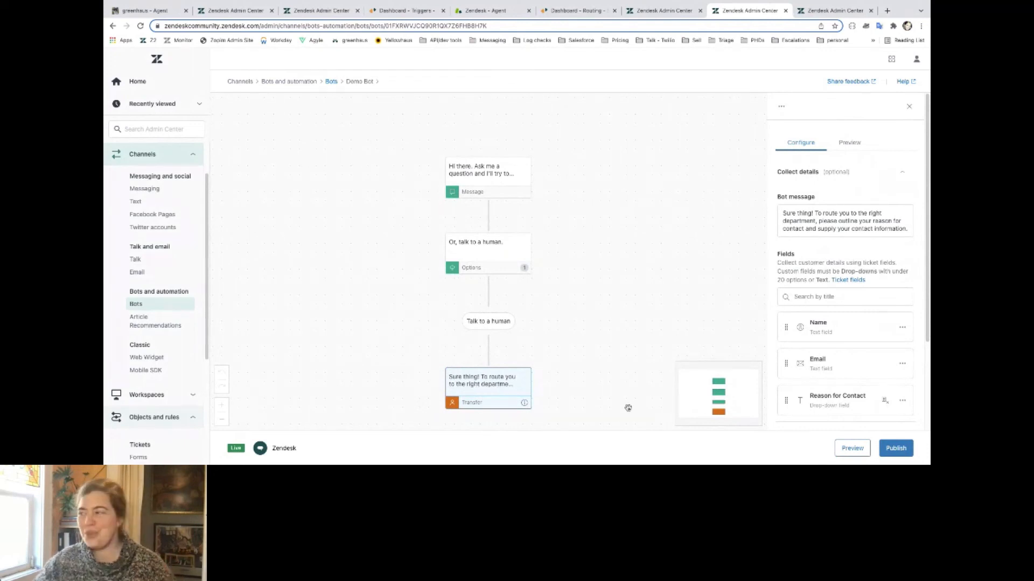
scroll(854, 346, "down", 3)
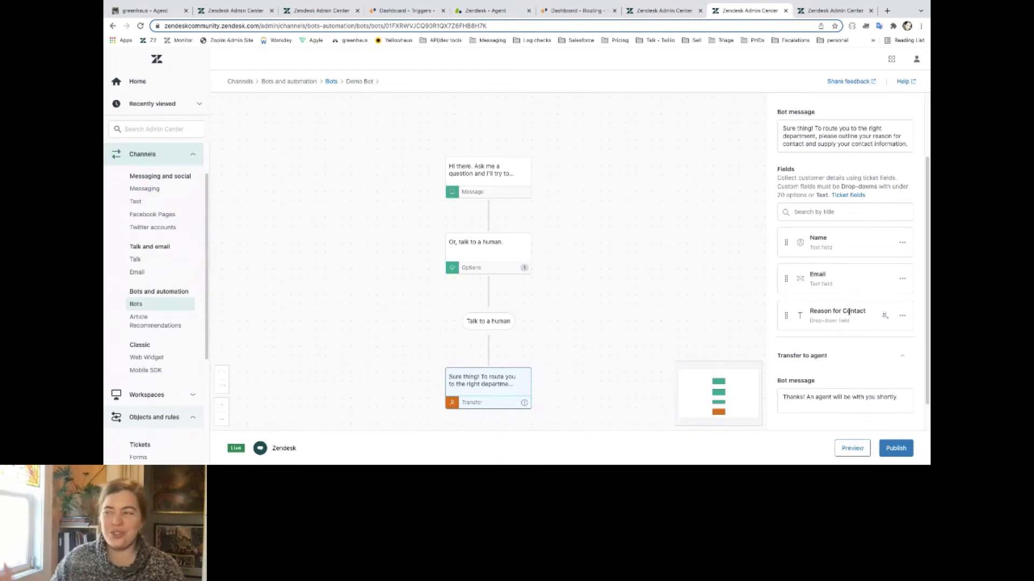
Return to the triggers list, open "Route Billing and refund Messaging requests to Finance Group", and recheck its conditions and group action.
left_click(665, 10)
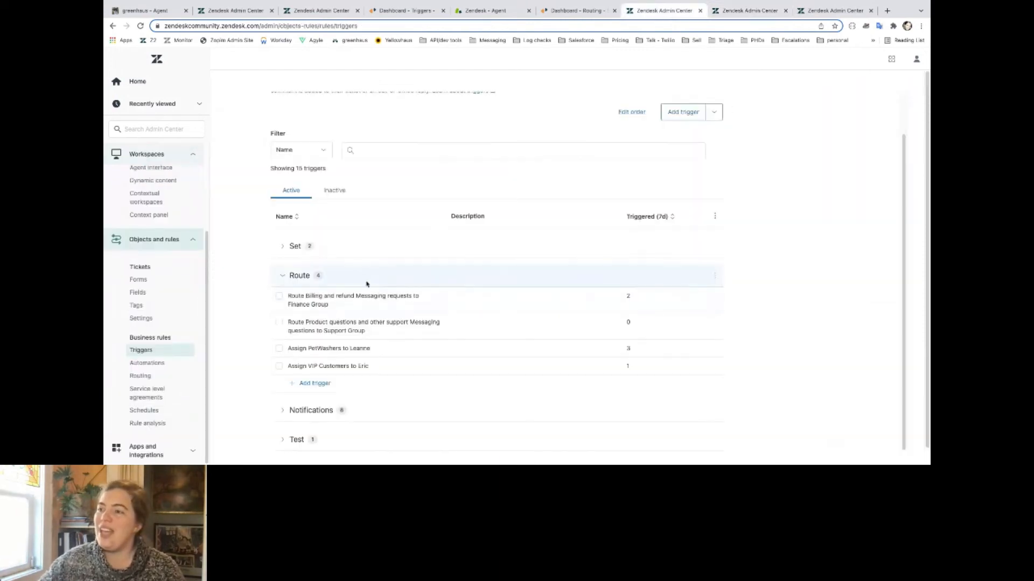
left_click(303, 301)
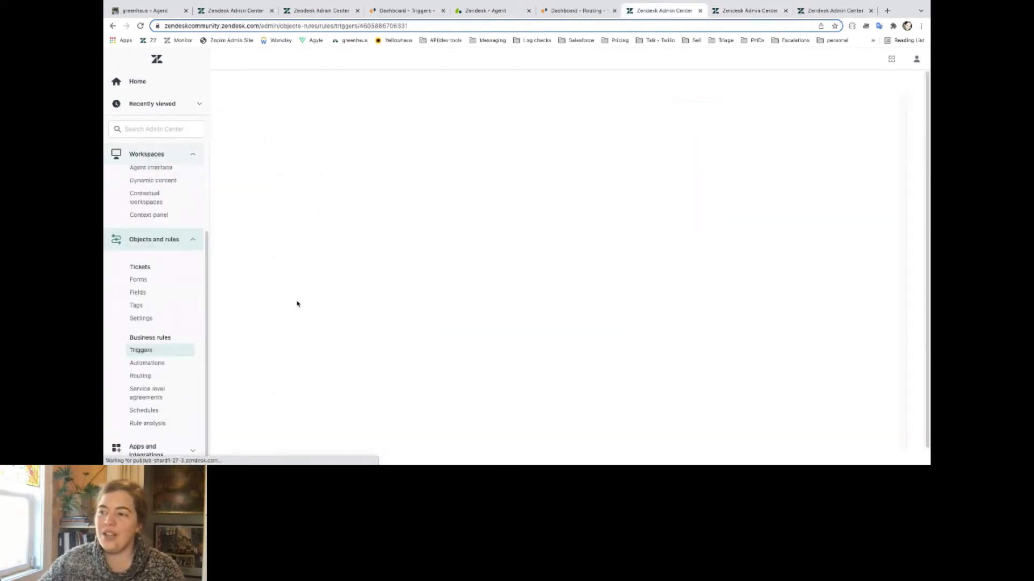
scroll(299, 346, "down", 2)
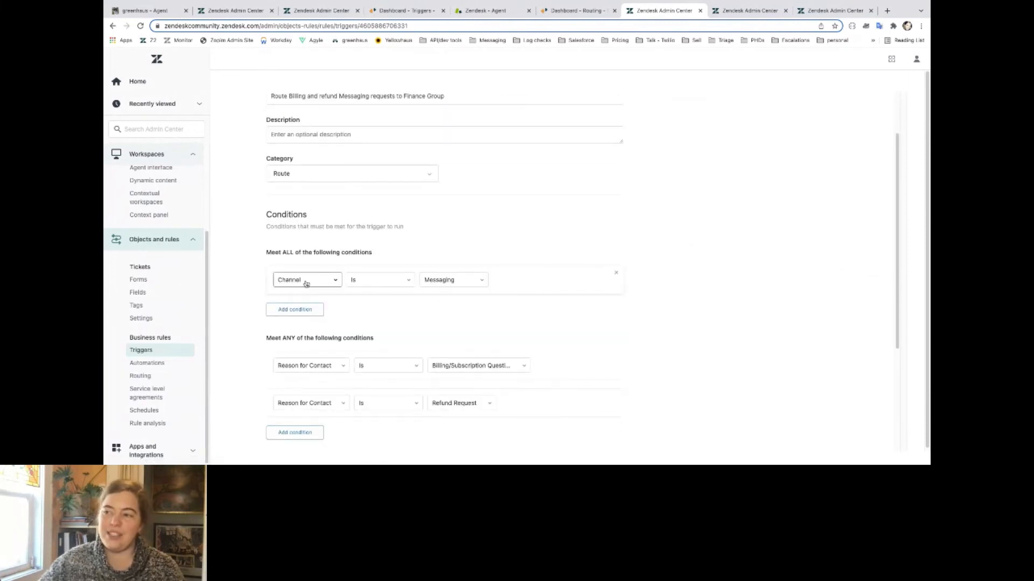
scroll(321, 286, "down", 1)
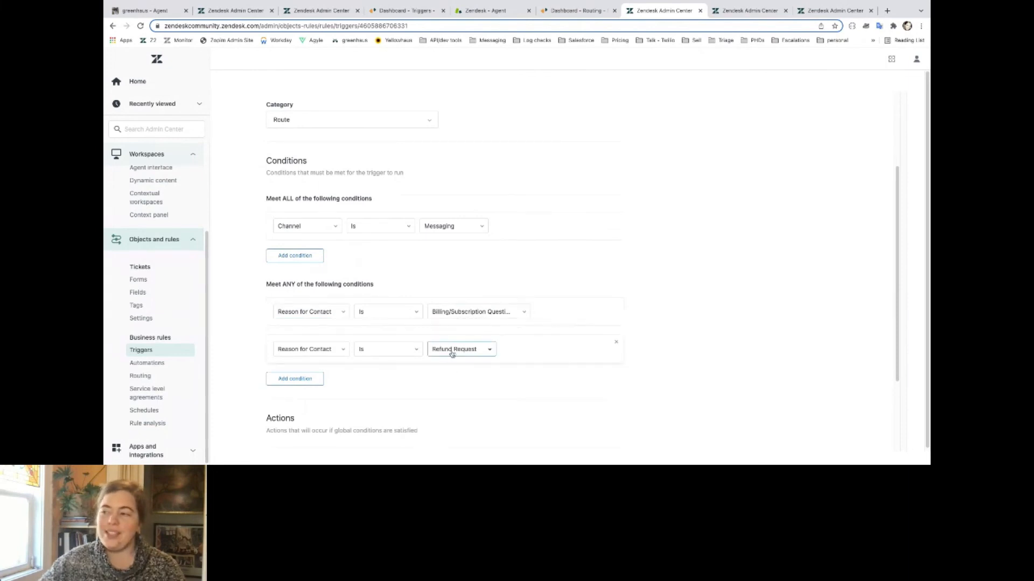
scroll(452, 353, "down", 3)
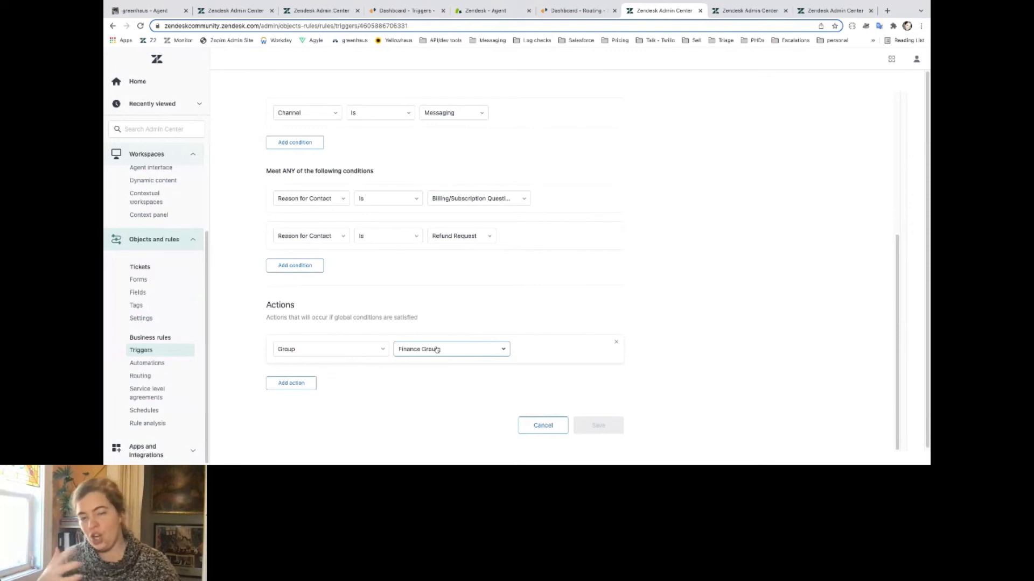
Switch back to the agent workspace and open the Finance Tickets view to check for the new messaging conversation.
left_click(522, 11)
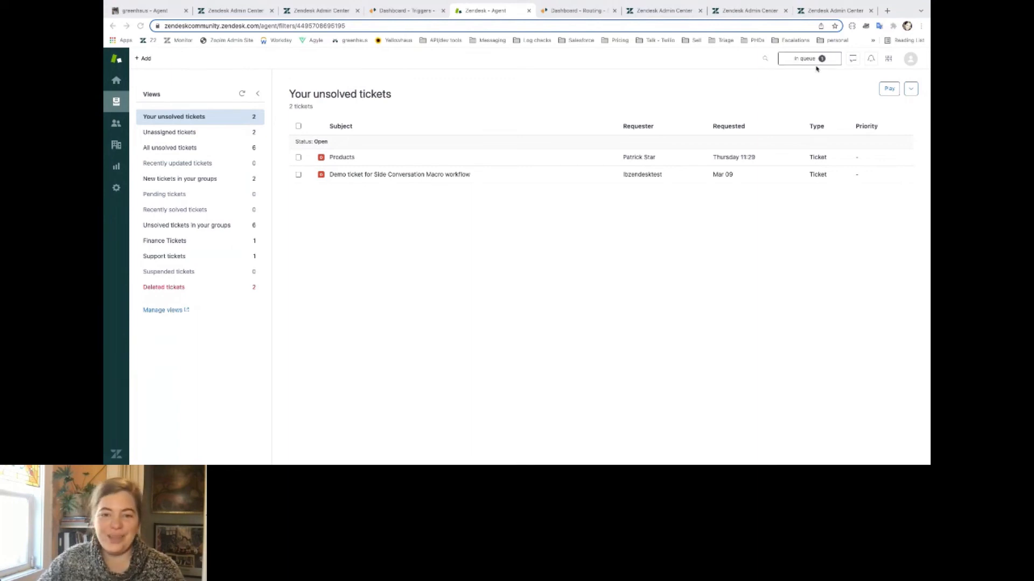
left_click(188, 246)
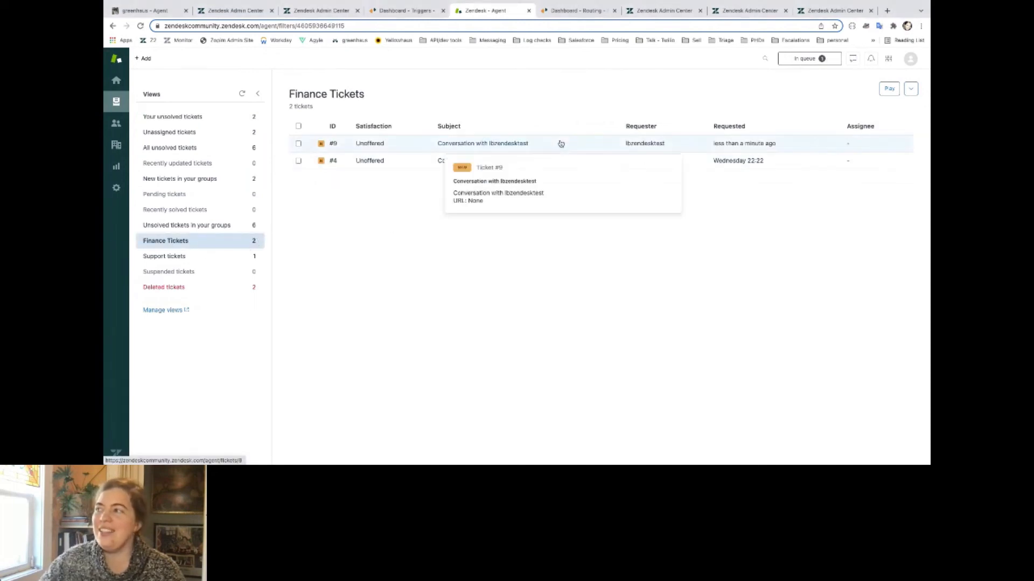
Review the events of the newest conversation in Finance Tickets, assign it to yourself, and submit it as New.
left_click(435, 150)
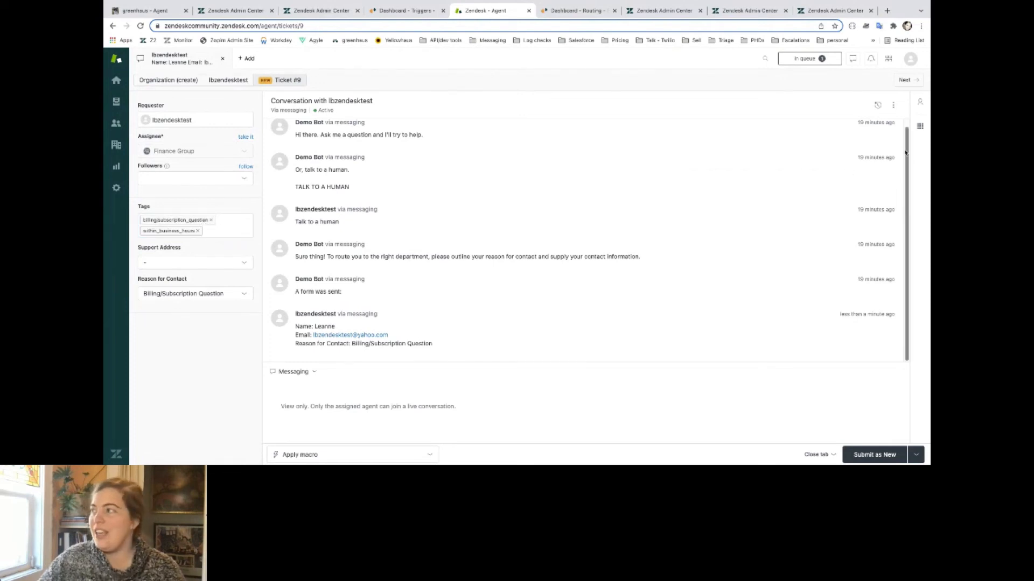
left_click(877, 105)
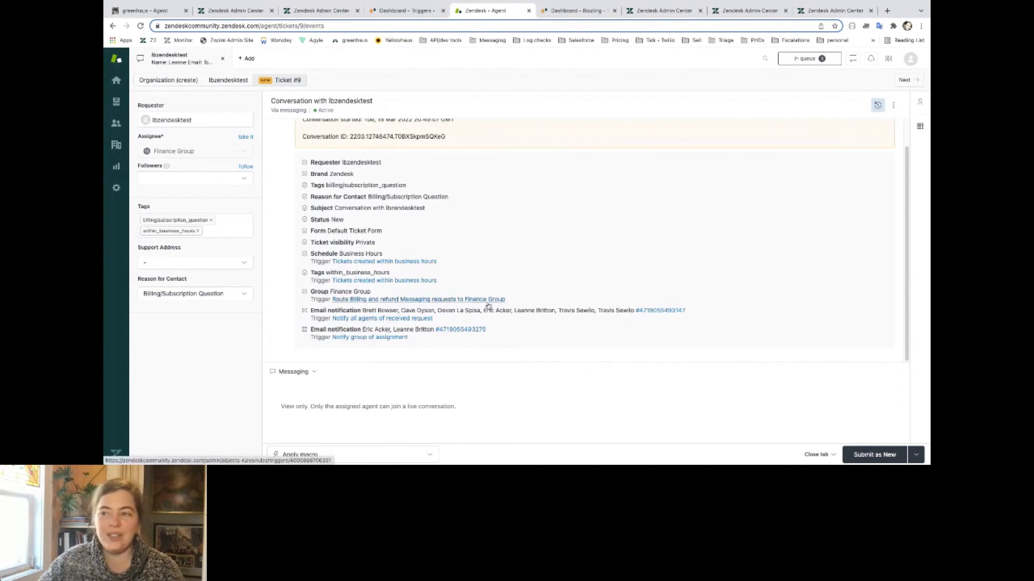
left_click(245, 138)
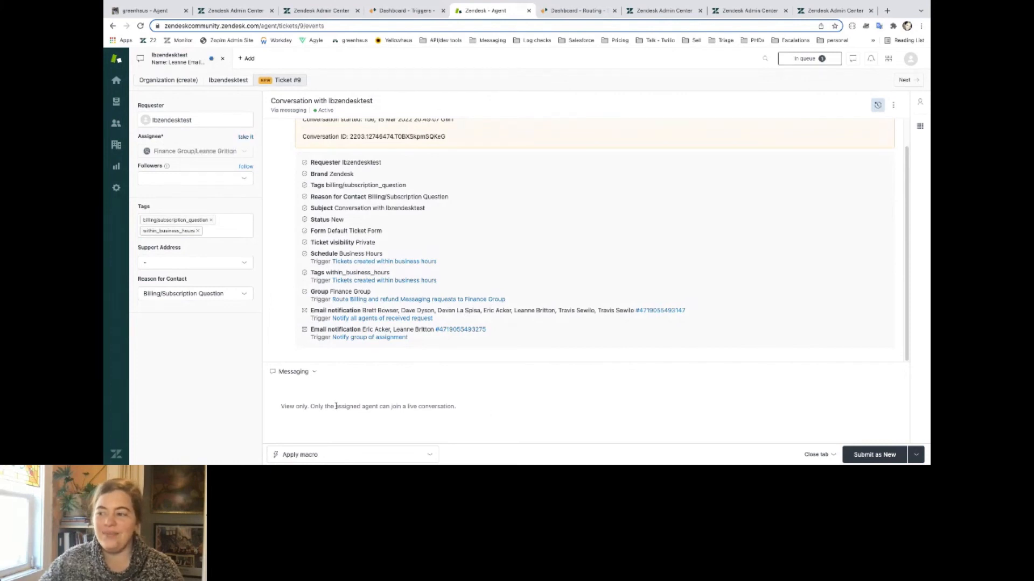
left_click(874, 455)
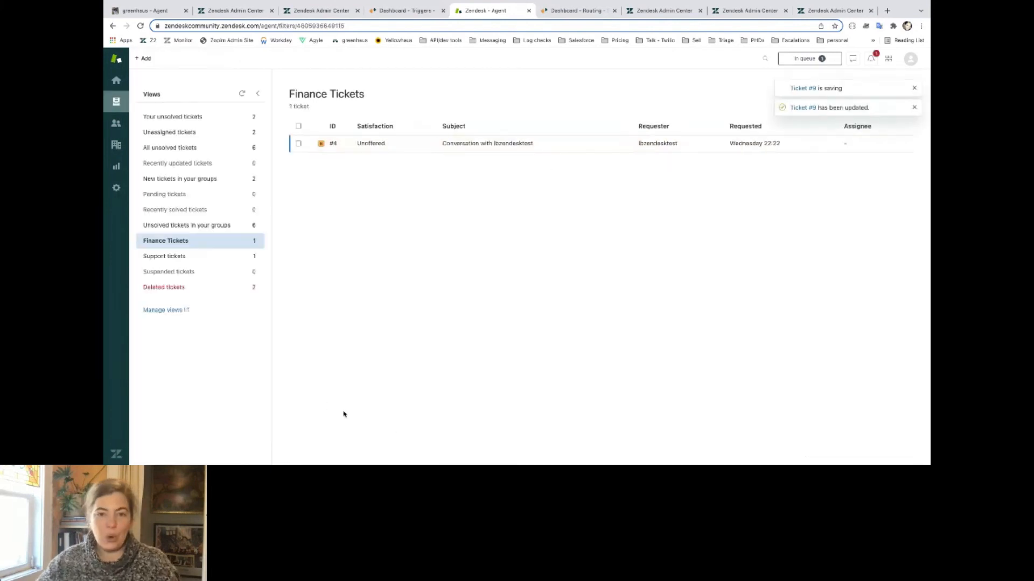
Open the messaging conversation from Your unsolved tickets and send the requester the reply "hey there!".
left_click(212, 118)
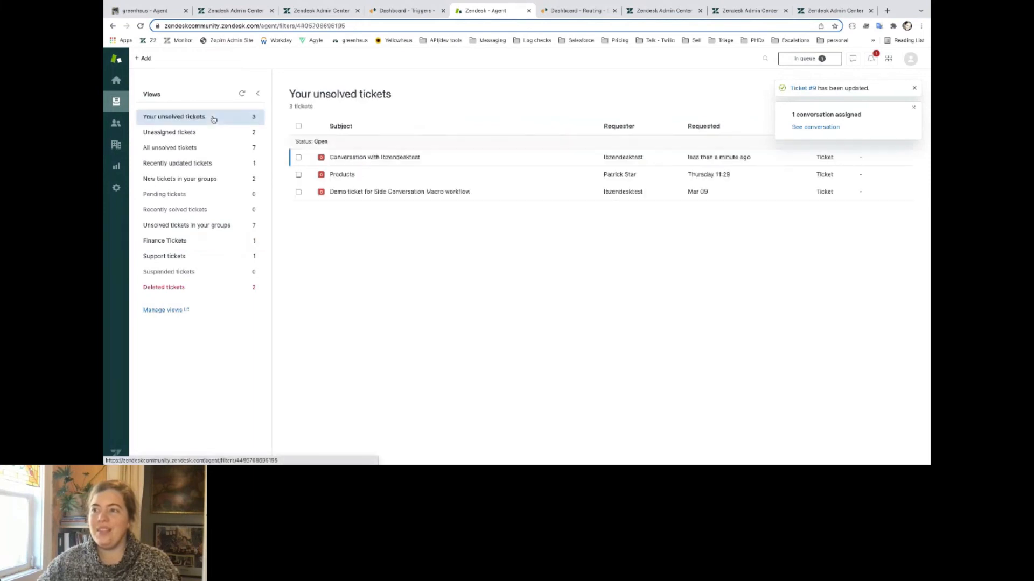
left_click(381, 165)
left_click(395, 420)
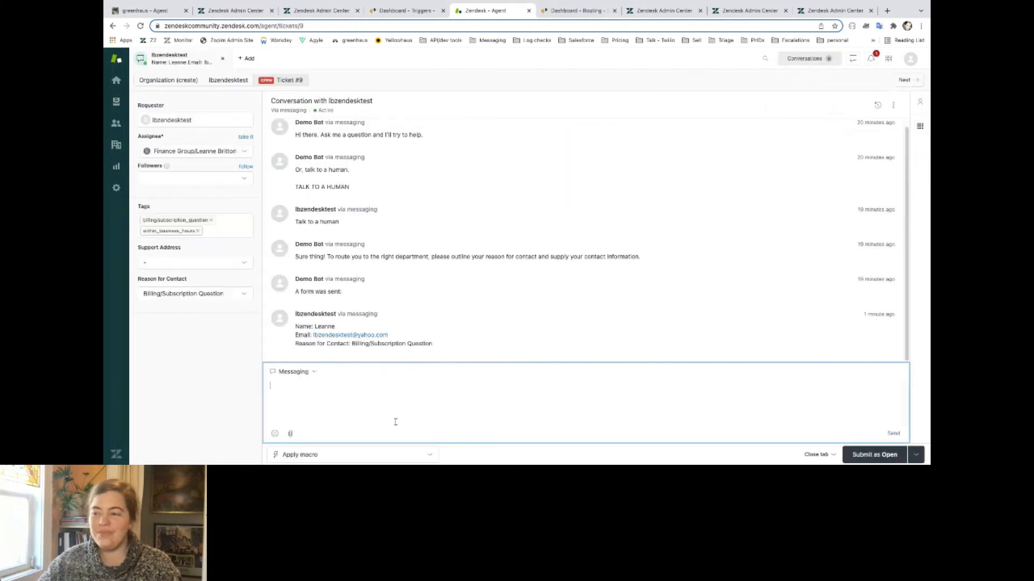
type("hey there!")
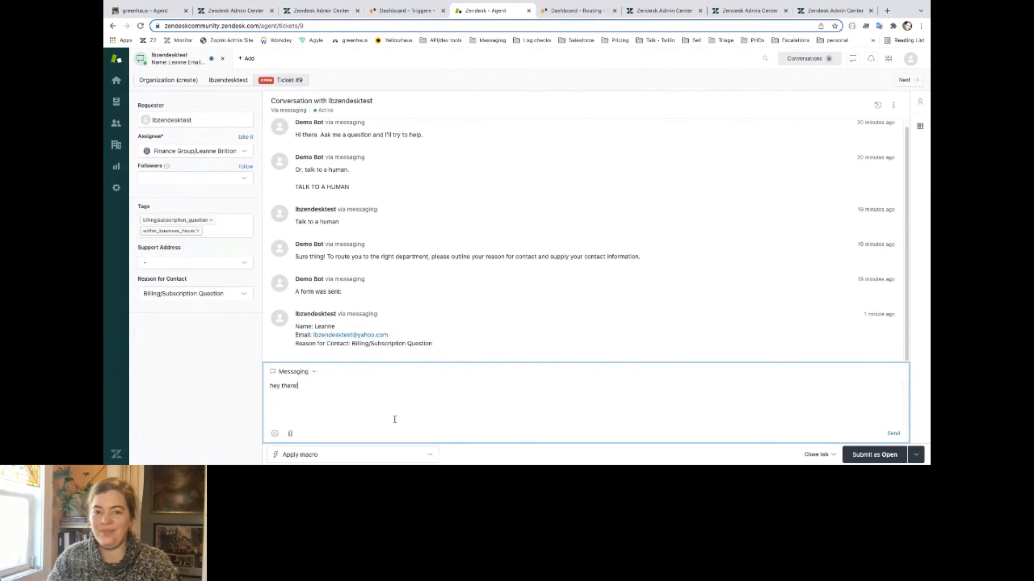
key("Return")
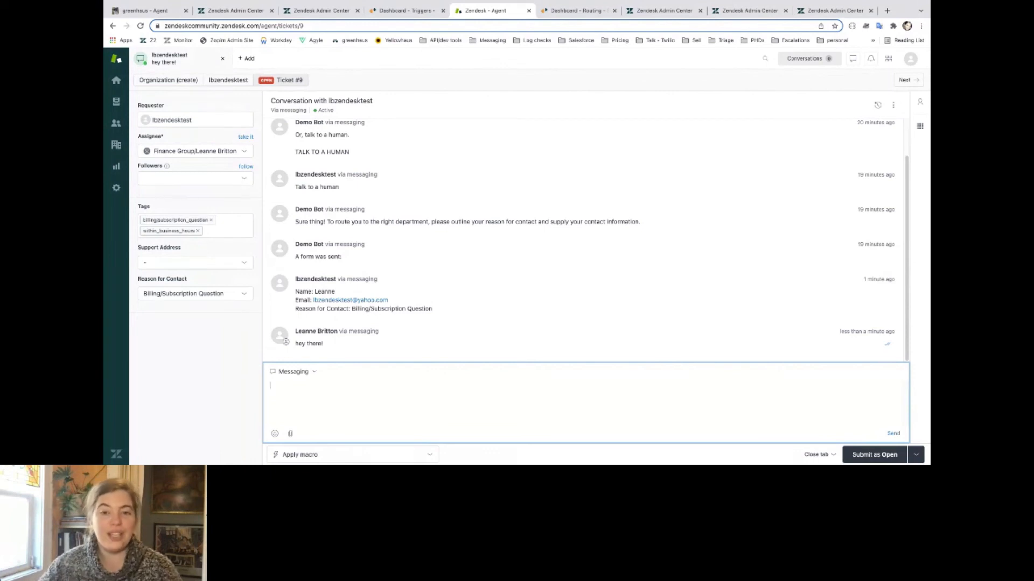
Switch to the other browser window and examine the actions of the "start side conversation - vendor" macro.
key("super+Tab")
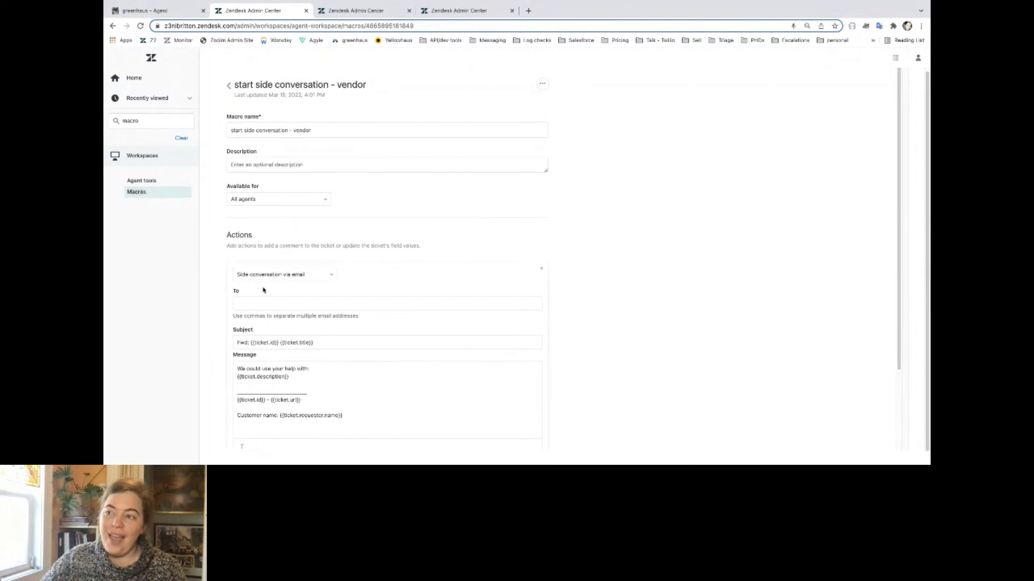
scroll(266, 293, "down", 2)
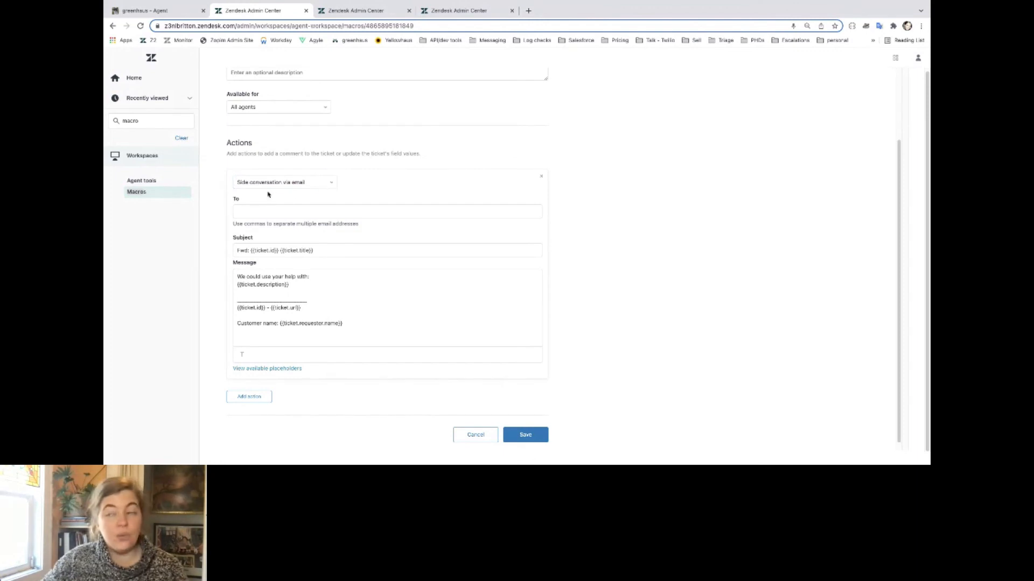
Try adding a "Side conversation via child ticket" action to the vendor macro and remove it again.
left_click(249, 397)
type("side")
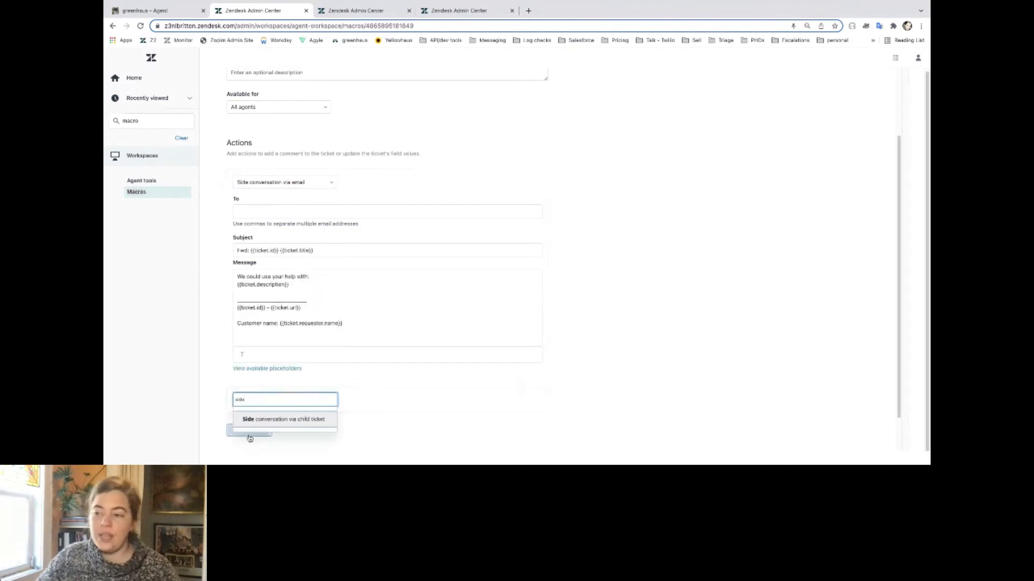
left_click(280, 420)
scroll(309, 350, "down", 4)
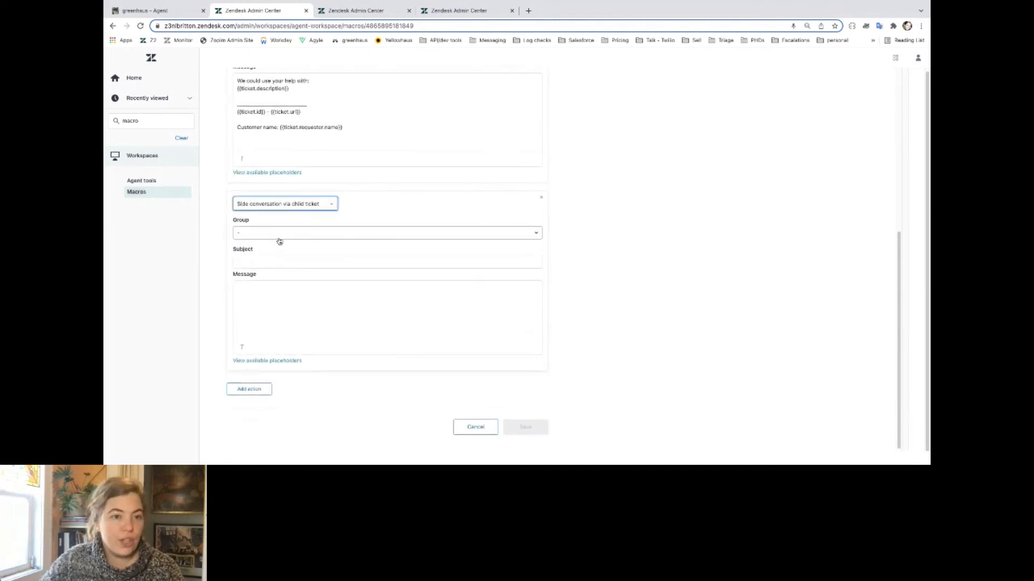
left_click(541, 199)
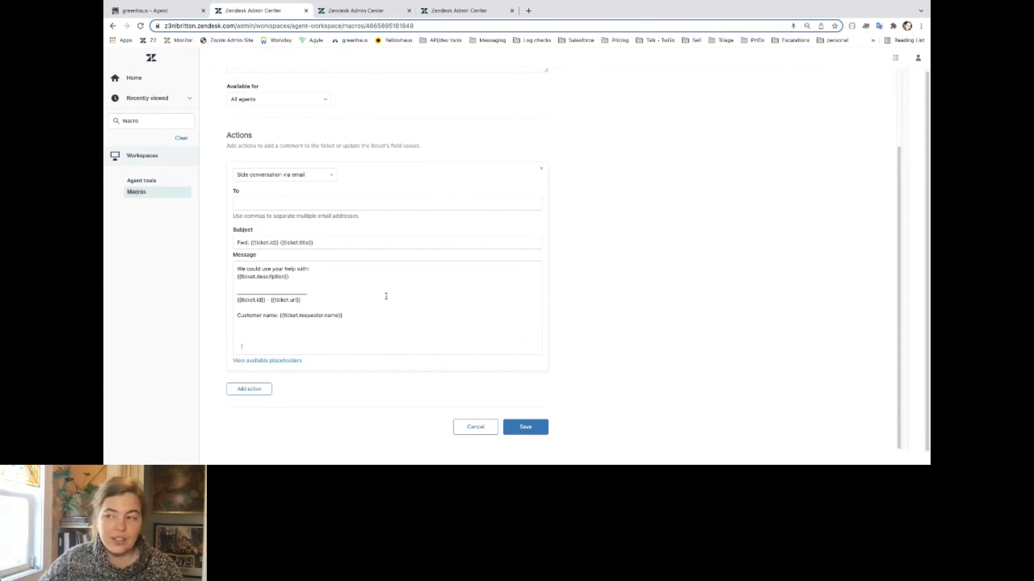
Save the vendor macro with an empty recipient and apply "start side conversation - vendor" to the "macro side conversation test" ticket.
left_click(288, 206)
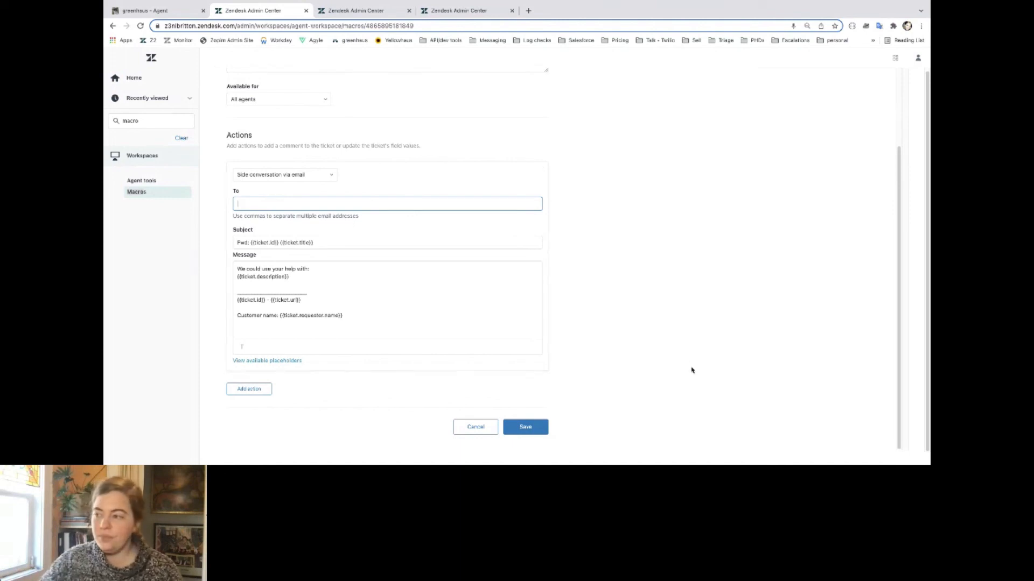
left_click(530, 432)
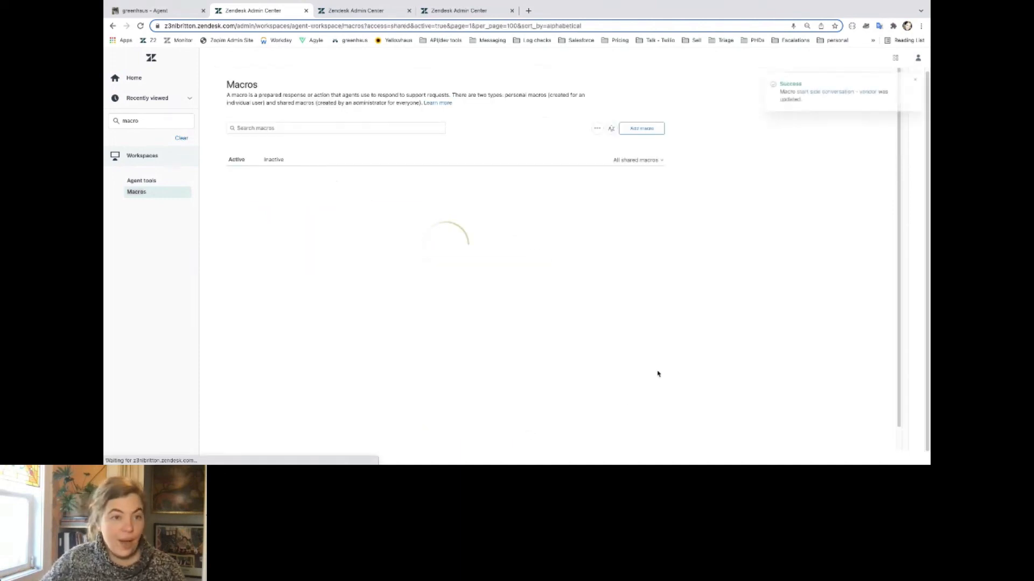
left_click(138, 7)
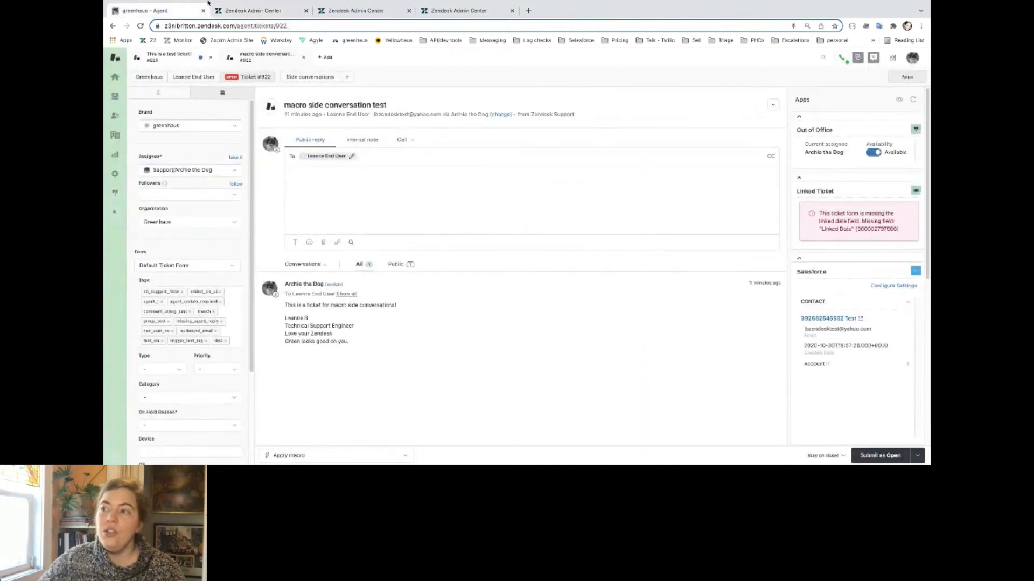
left_click(311, 457)
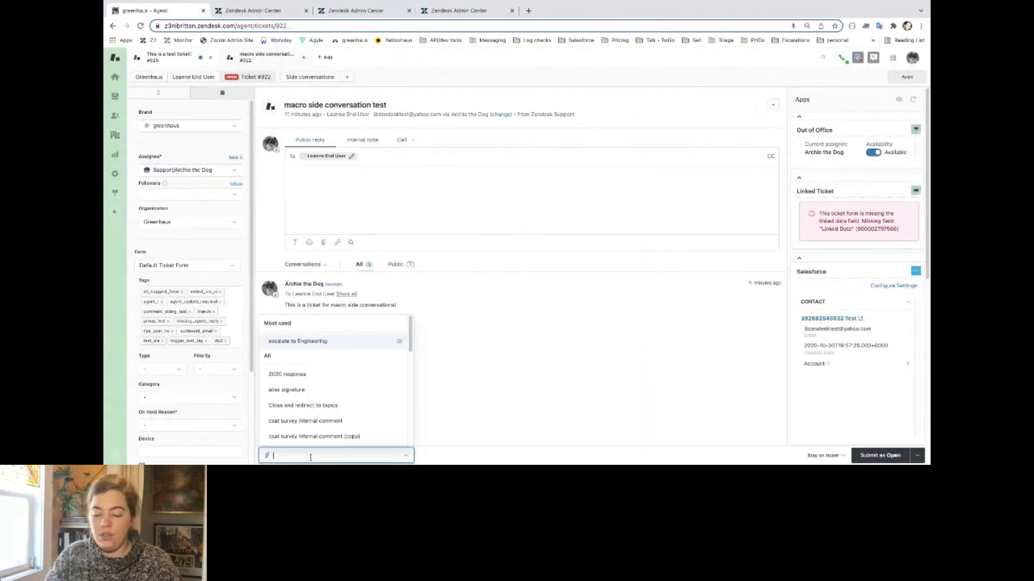
type("side c")
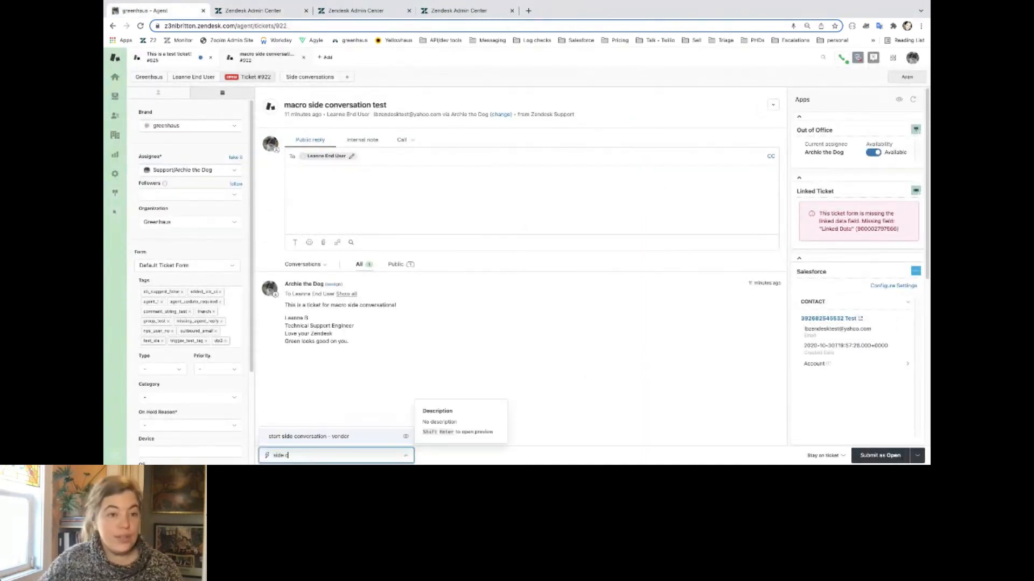
left_click(319, 437)
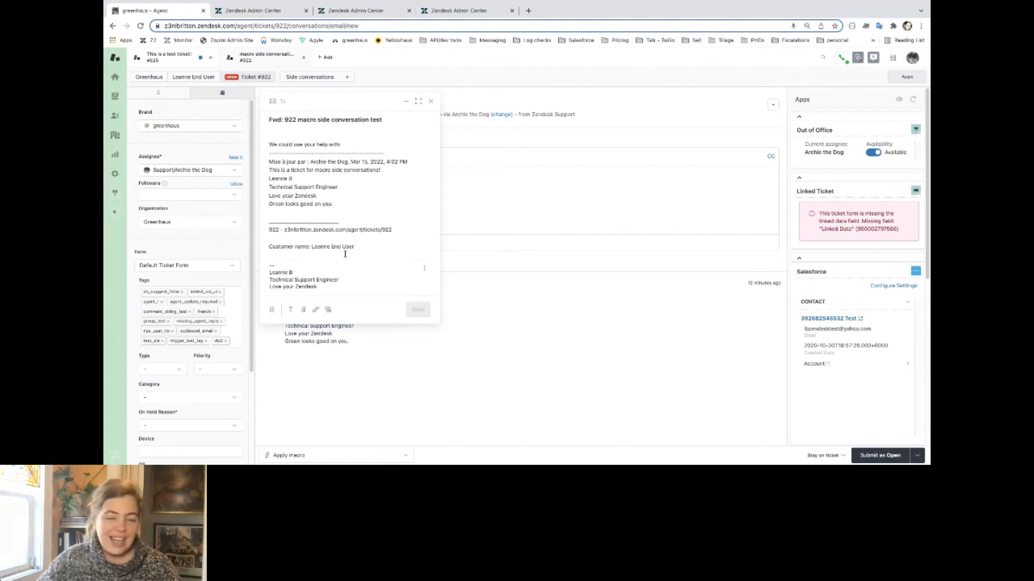
Replace the side conversation draft's message with "edit" and close the draft without sending it.
left_click_drag(369, 247, 241, 130)
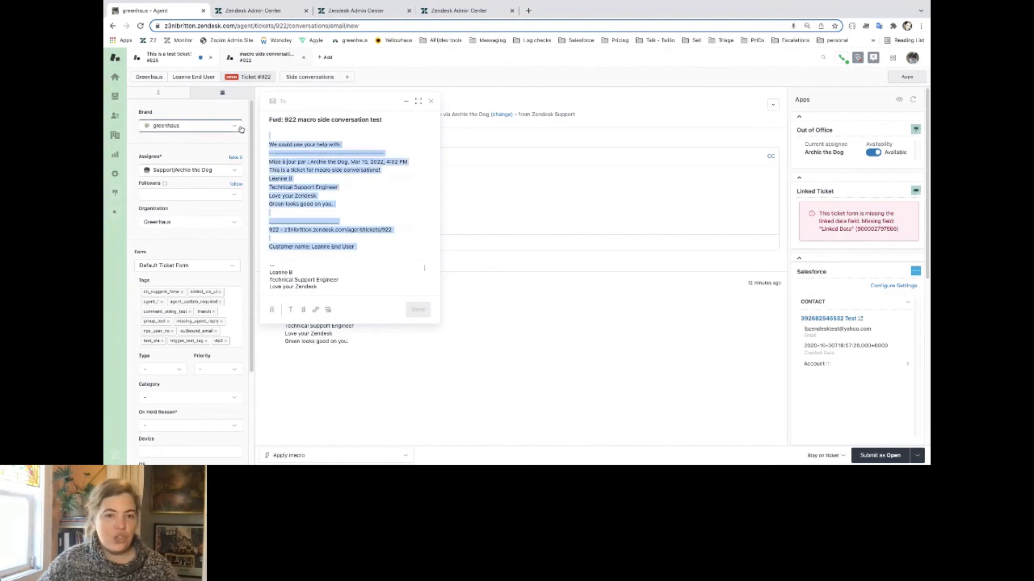
type("edit!")
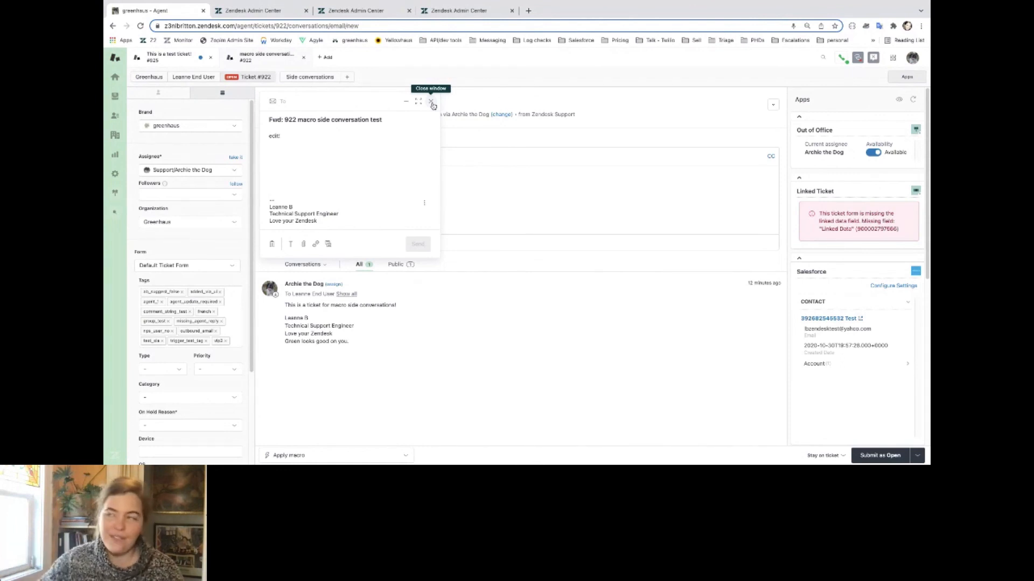
left_click(431, 102)
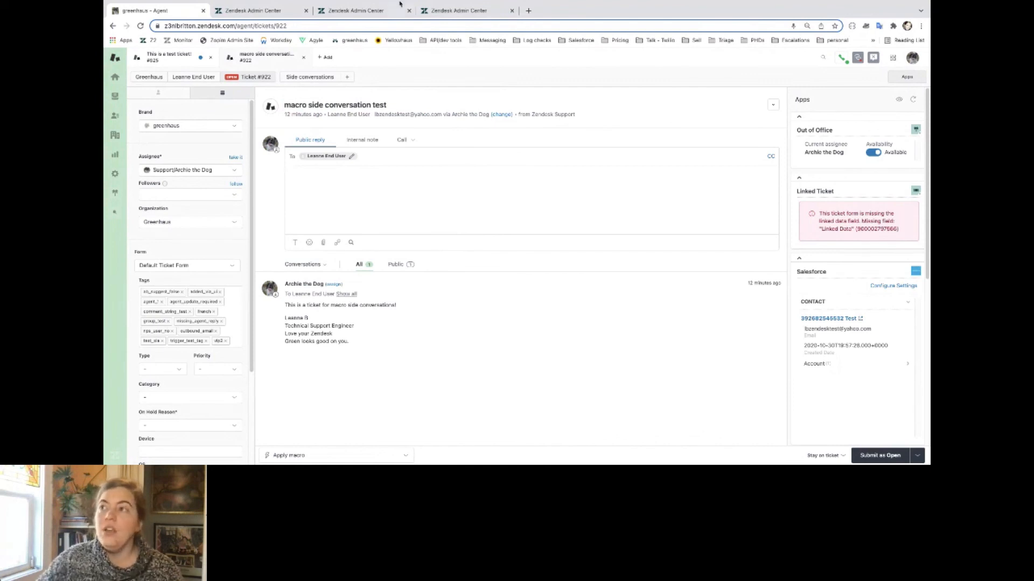
Examine the Create Side Conversation webhook, especially the side_conversations part of its endpoint URL, its request method, format and authentication.
left_click(360, 10)
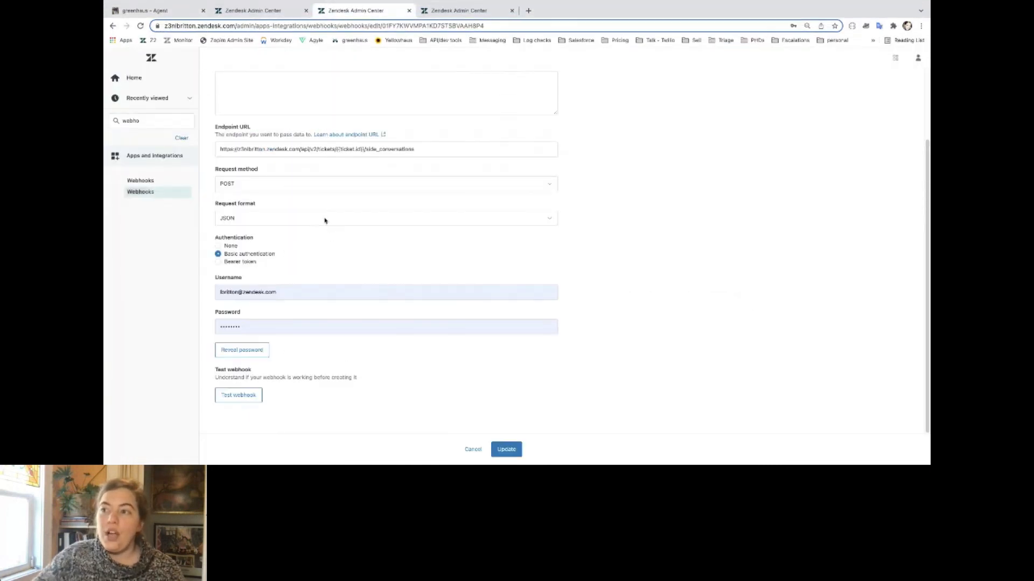
scroll(325, 220, "up", 3)
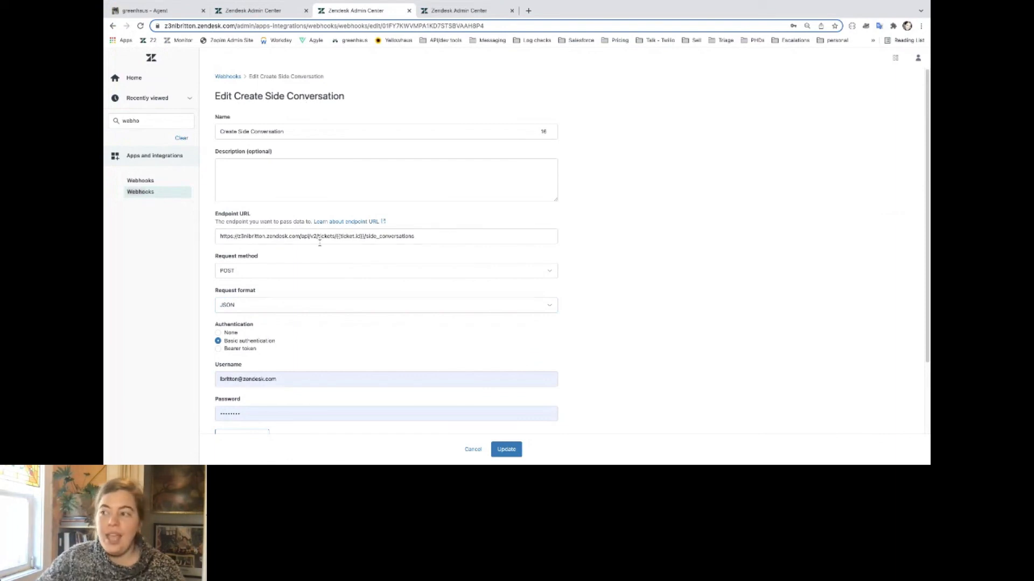
left_click_drag(421, 236, 366, 239)
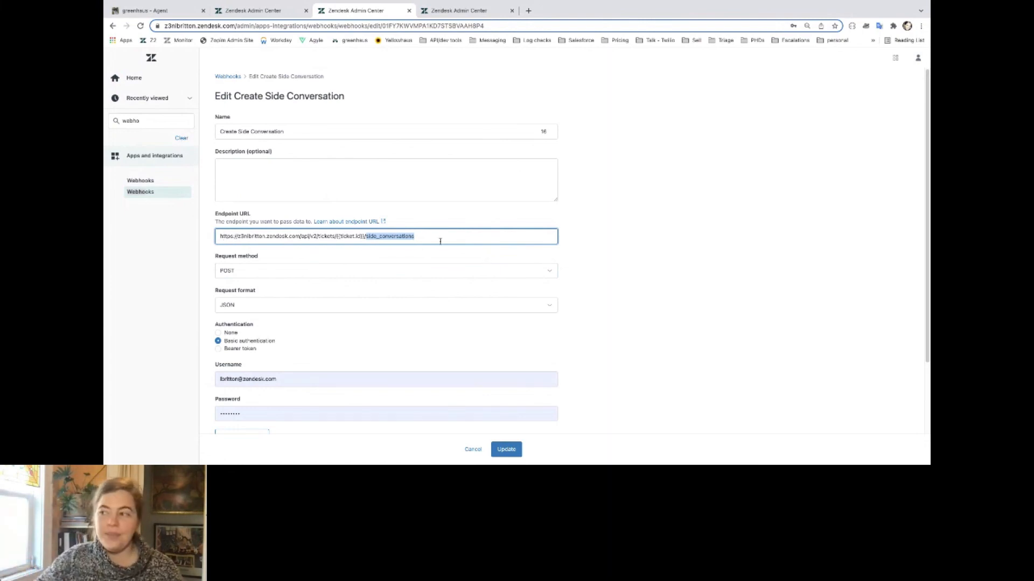
left_click(414, 240)
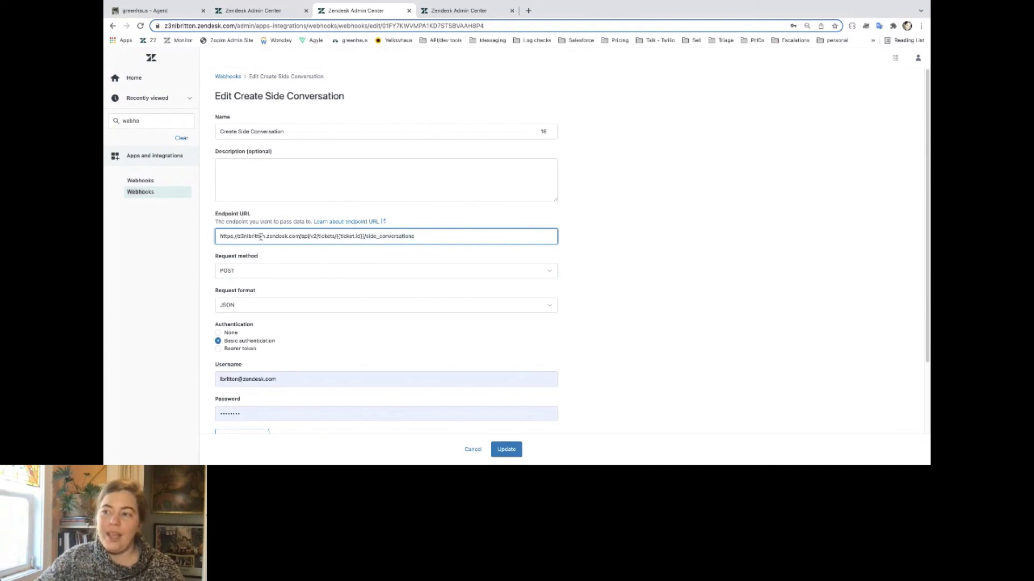
scroll(230, 201, "down", 2)
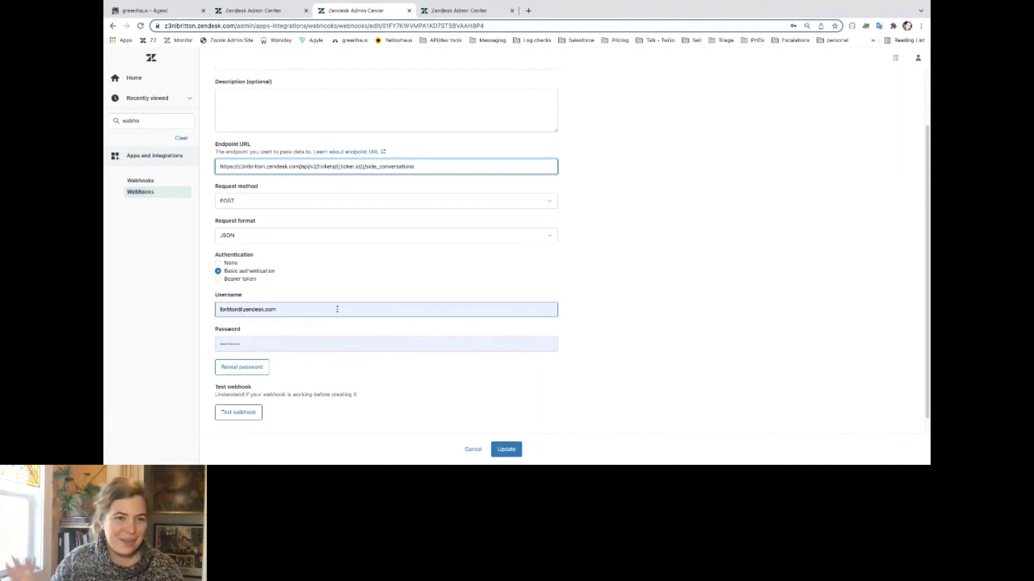
Examine the "Create side conversation" trigger's tag condition and the JSON body of its webhook action.
left_click(454, 11)
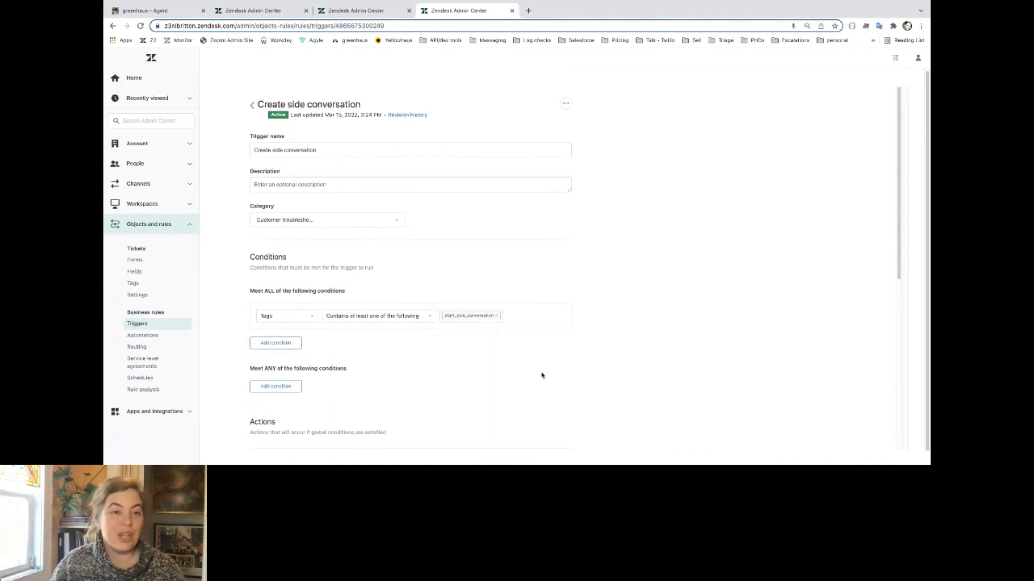
scroll(541, 375, "down", 6)
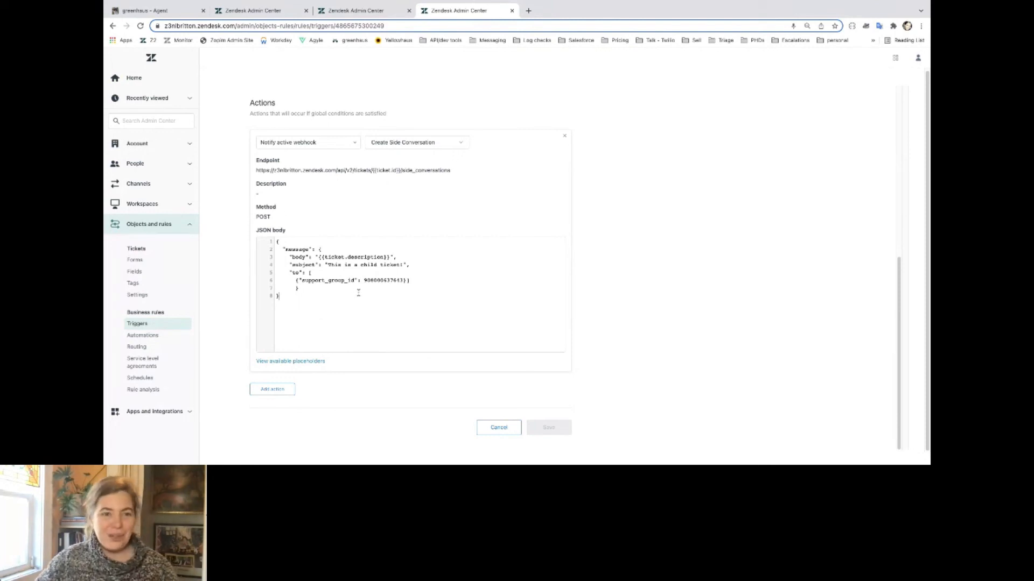
scroll(358, 293, "up", 5)
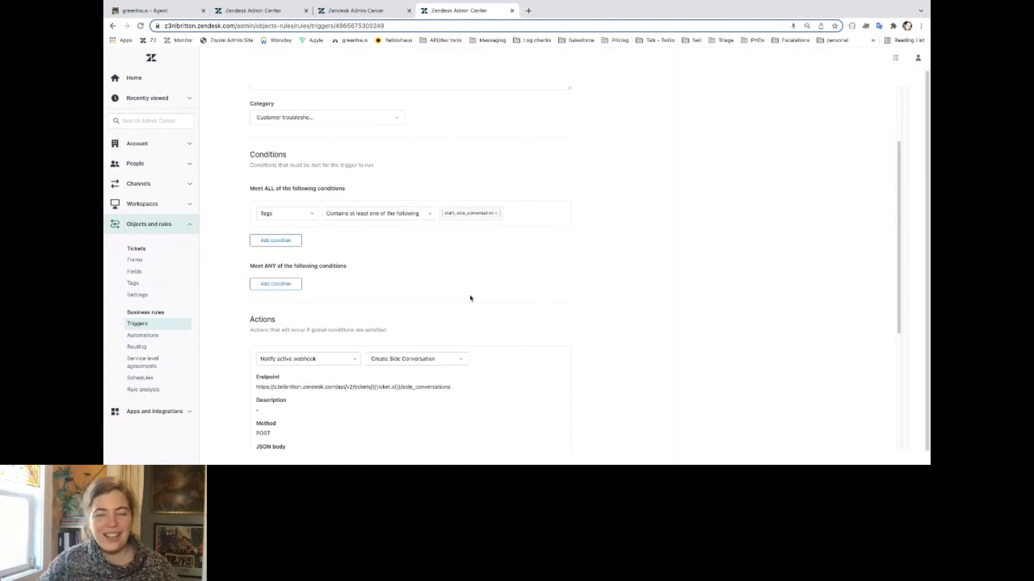
Add the tag start_side_conversation to the "This is a test ticket!" ticket, submit it as Open, and review its conversation log.
left_click(157, 12)
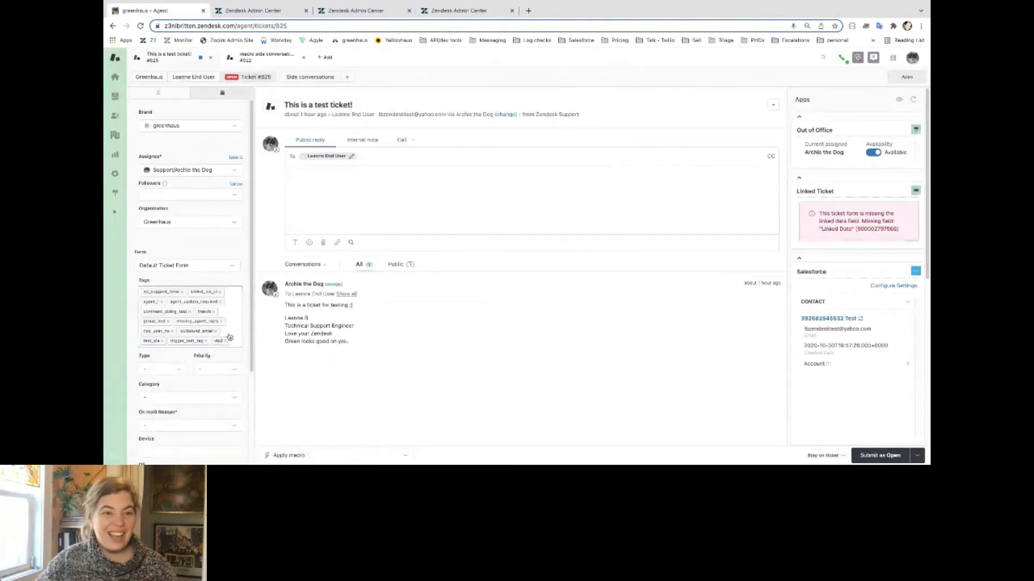
left_click(232, 327)
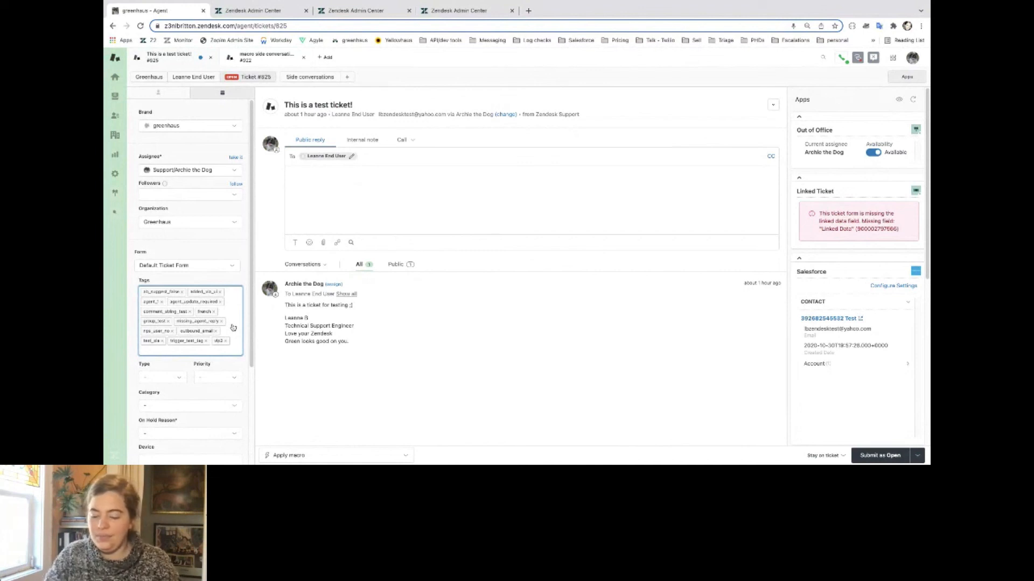
type("xbart_side_conversatio")
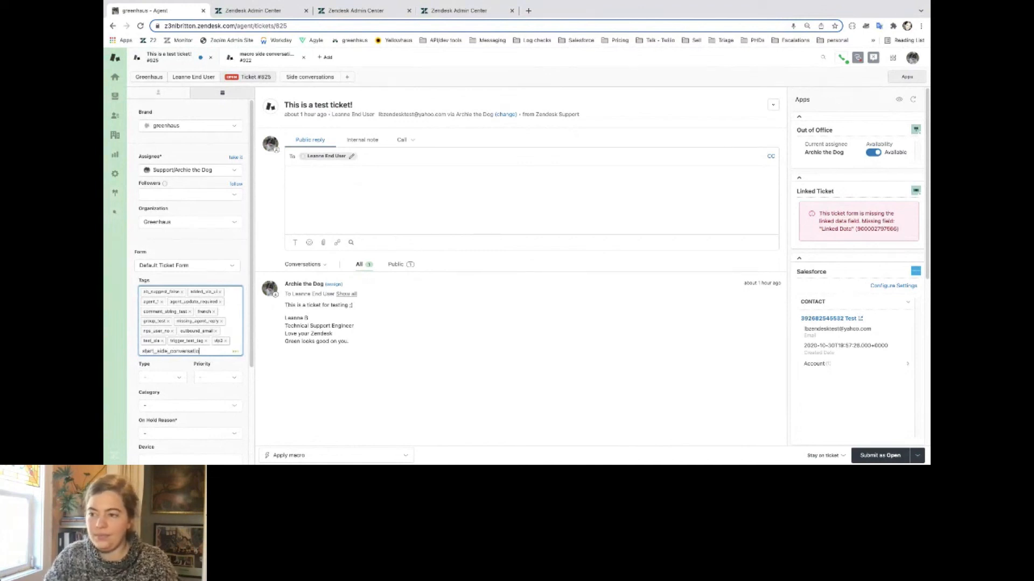
type("n")
key("Return")
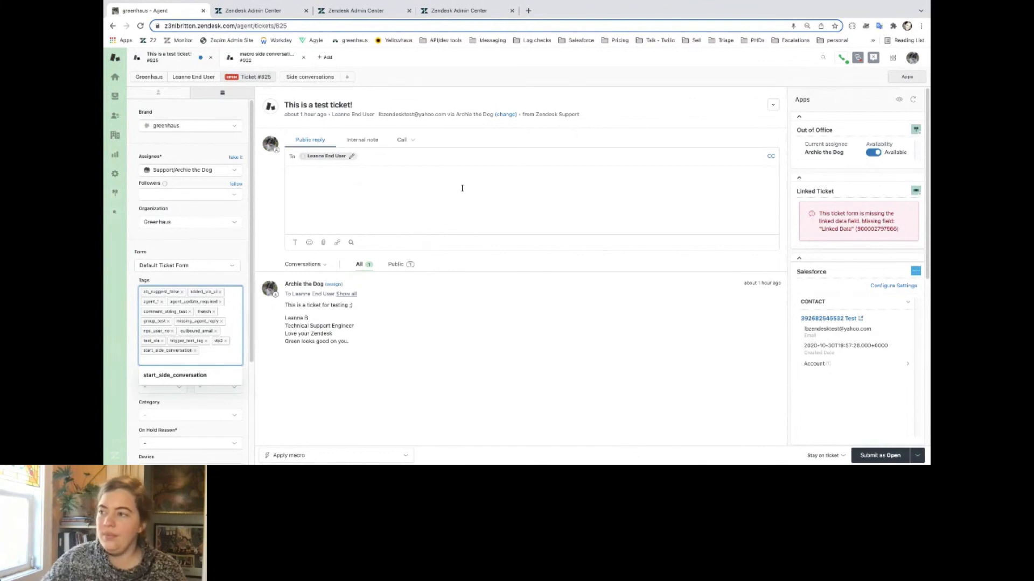
left_click(878, 455)
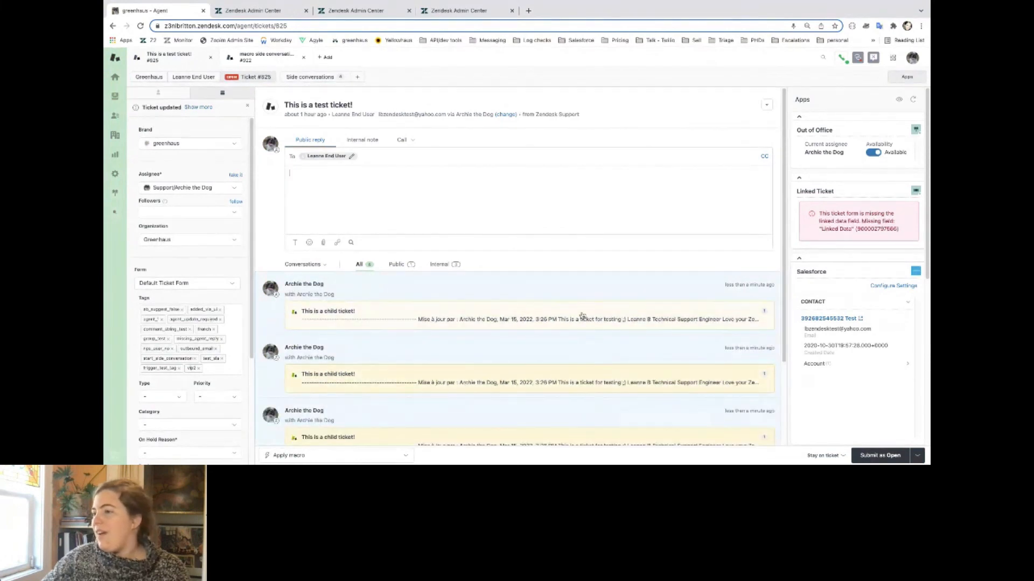
scroll(582, 313, "down", 2)
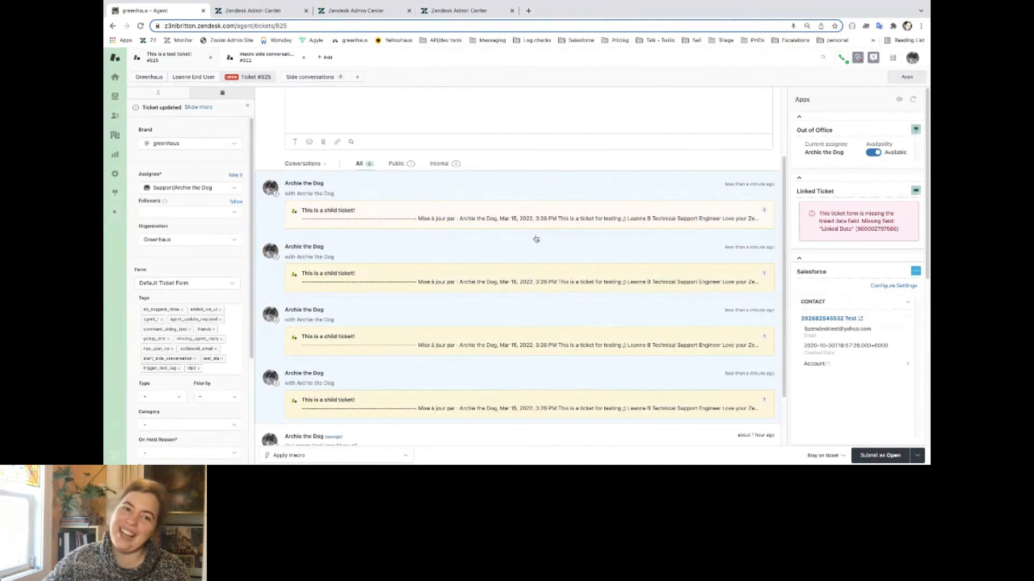
scroll(543, 341, "up", 2)
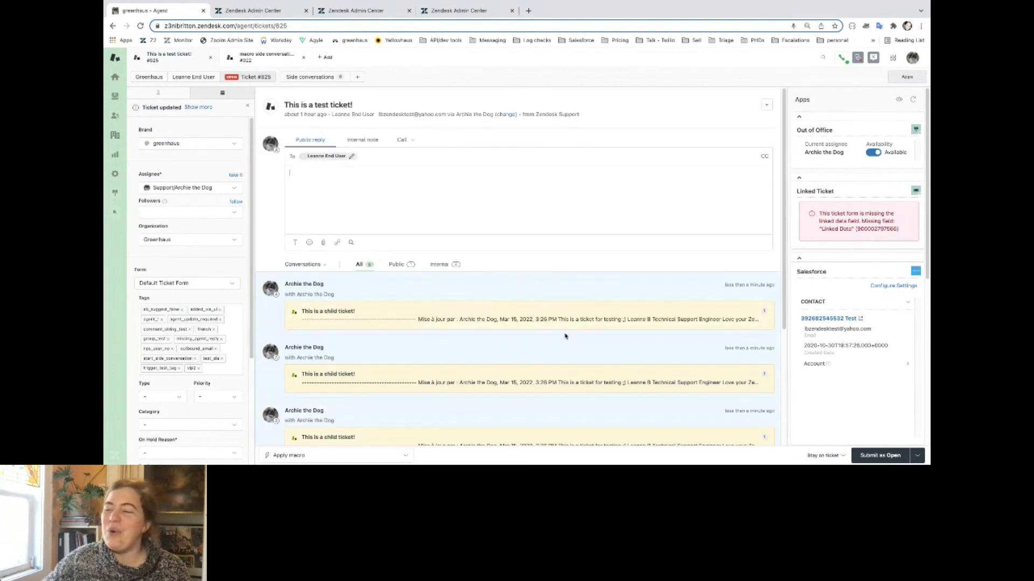